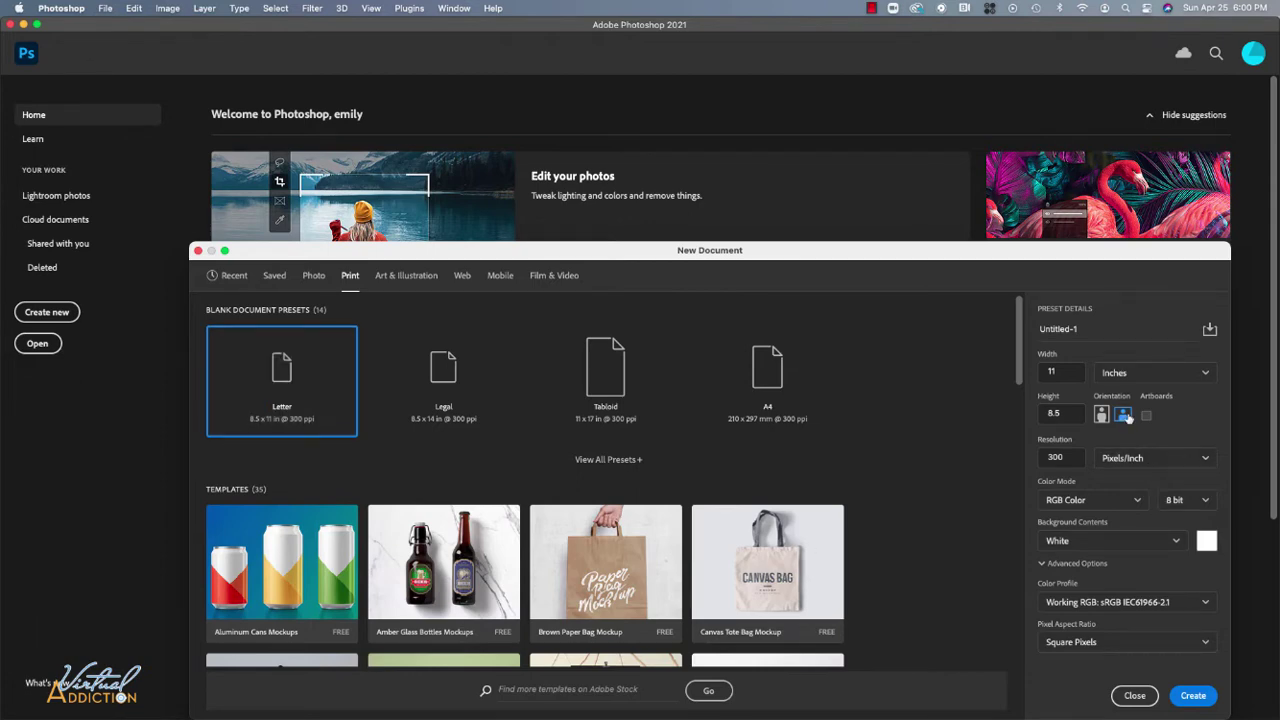
Create a blank 11 × 8.5 in landscape Letter document at 300 ppi.
left_click(1193, 696)
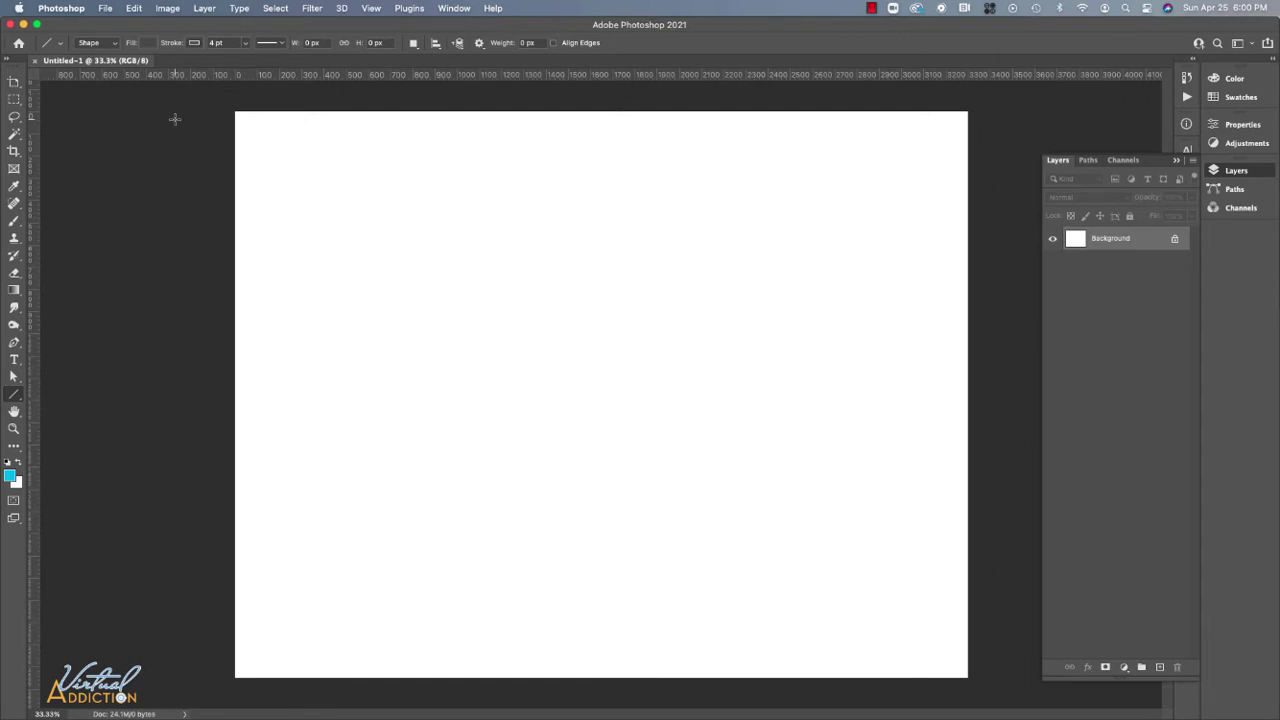
Pick the Rectangle tool and set its stroke width to 3 pt.
key("v")
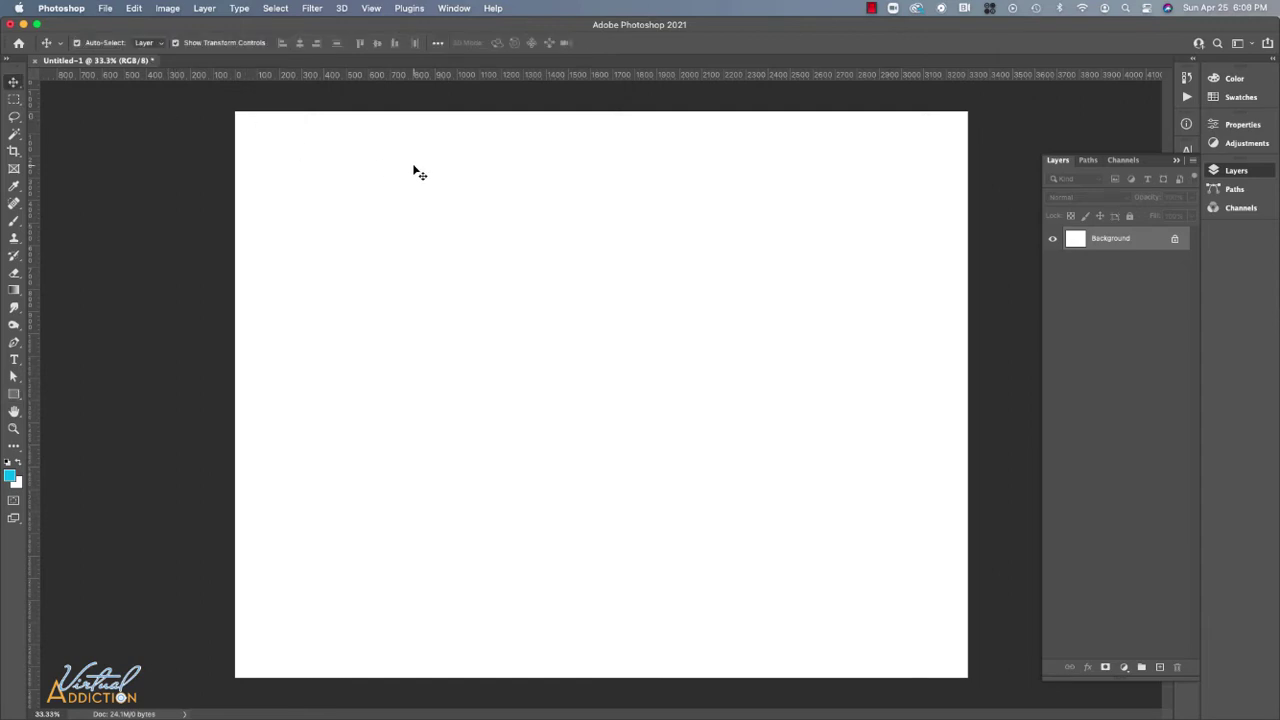
left_click(15, 397)
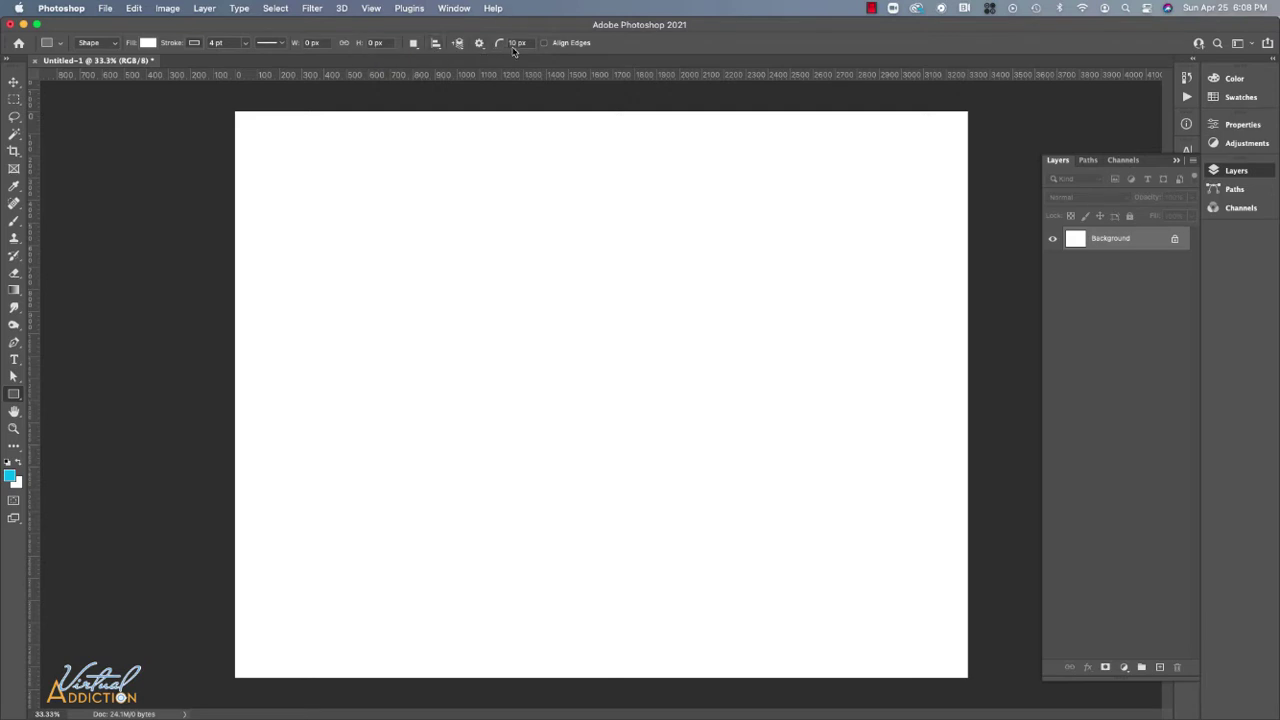
left_click(202, 42)
type("3")
Draw a box near the top of the page and type 'Home' below it in Nunito Bold 25 pt.
left_click_drag(500, 164, 639, 199)
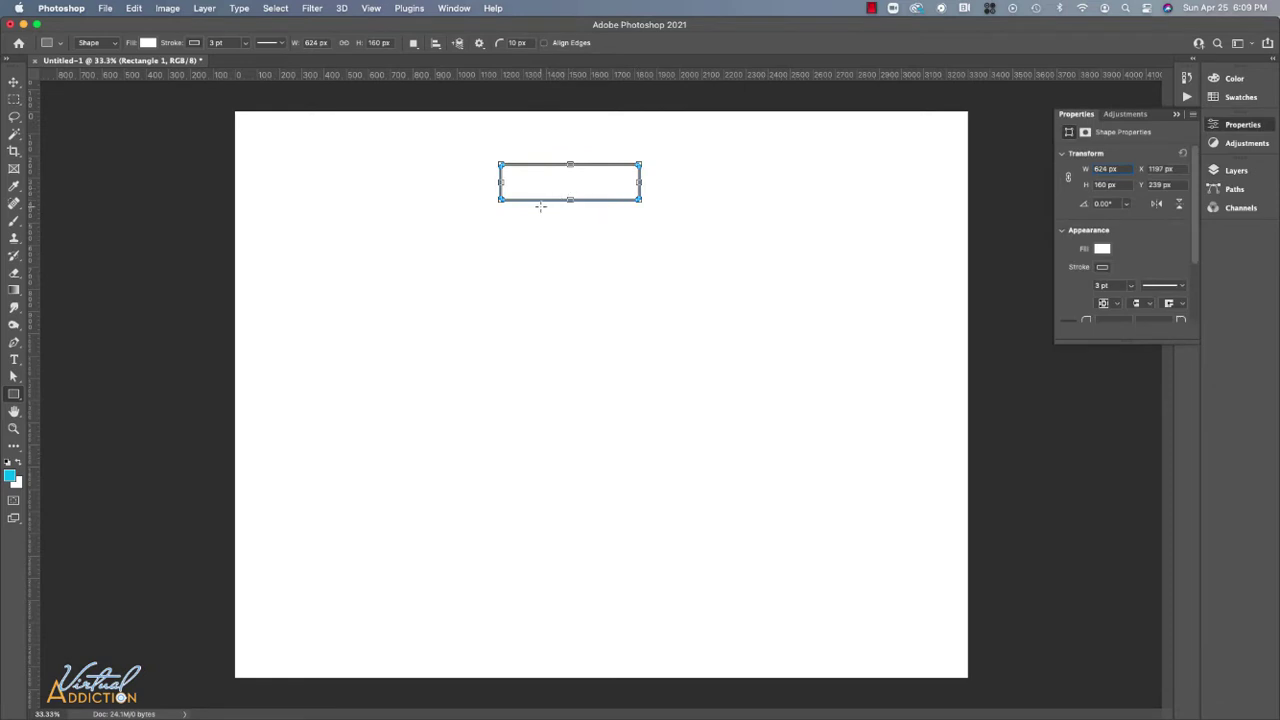
left_click(14, 359)
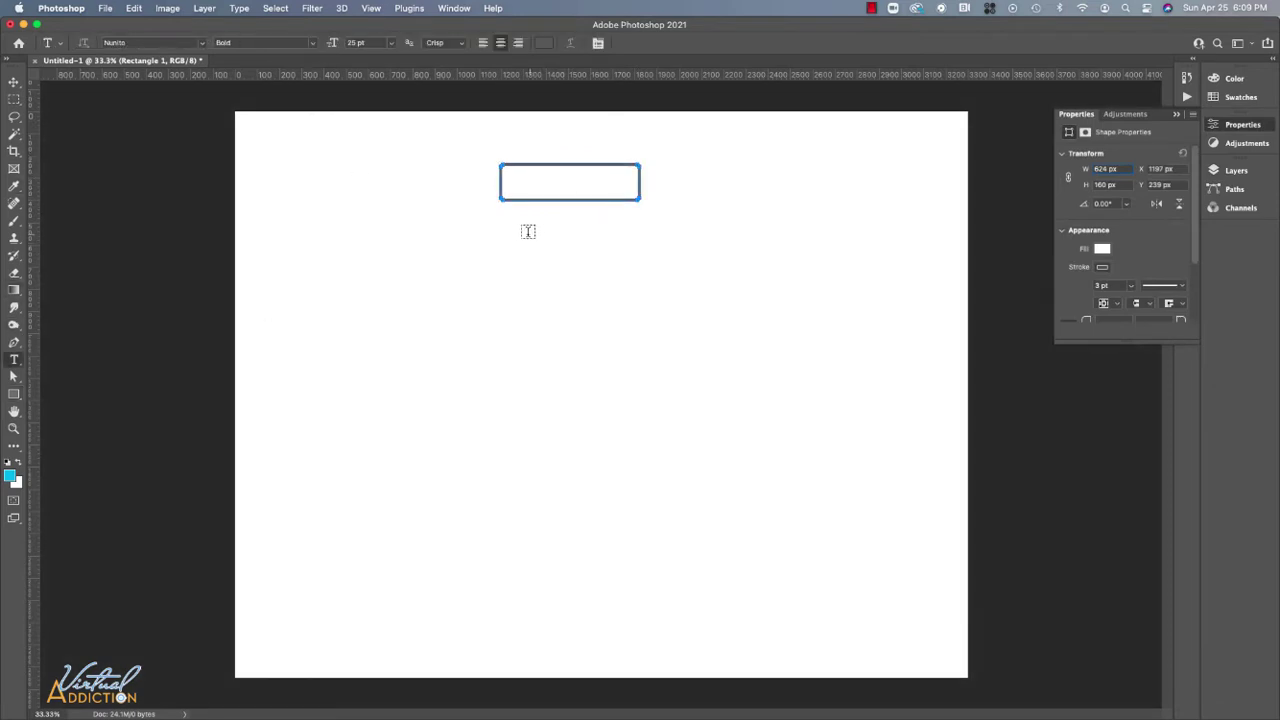
left_click(514, 240)
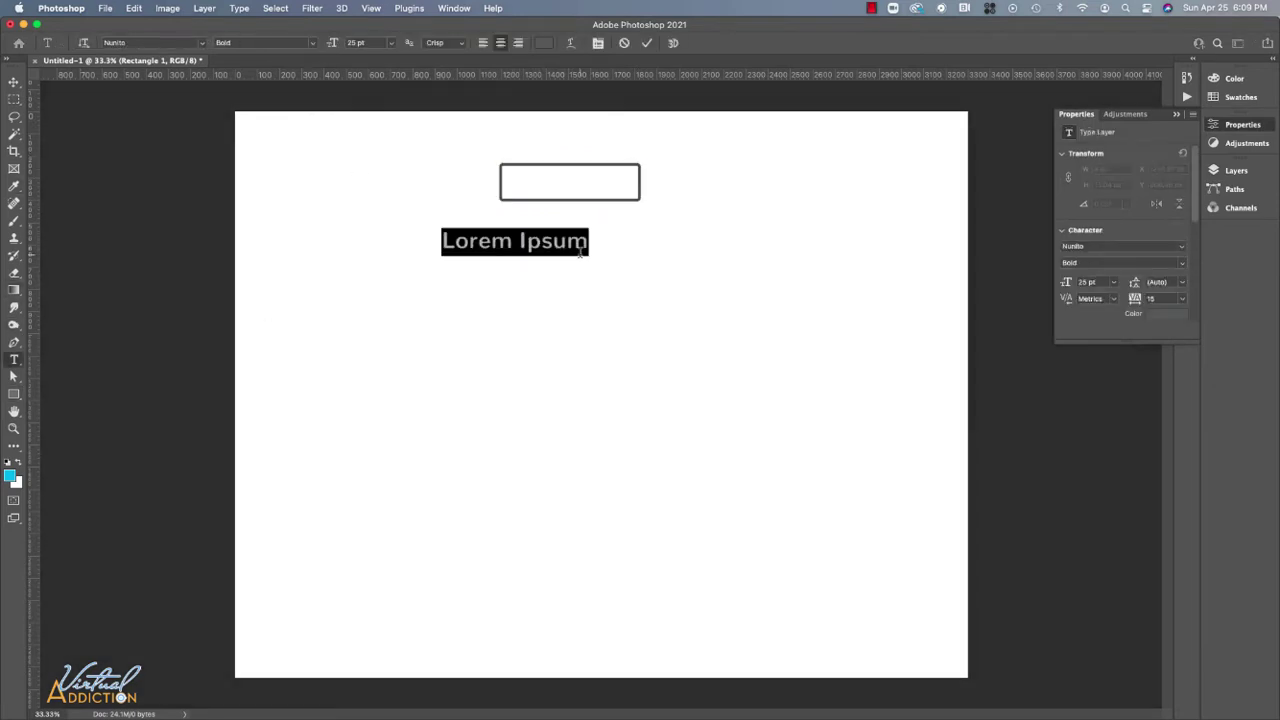
type("Home")
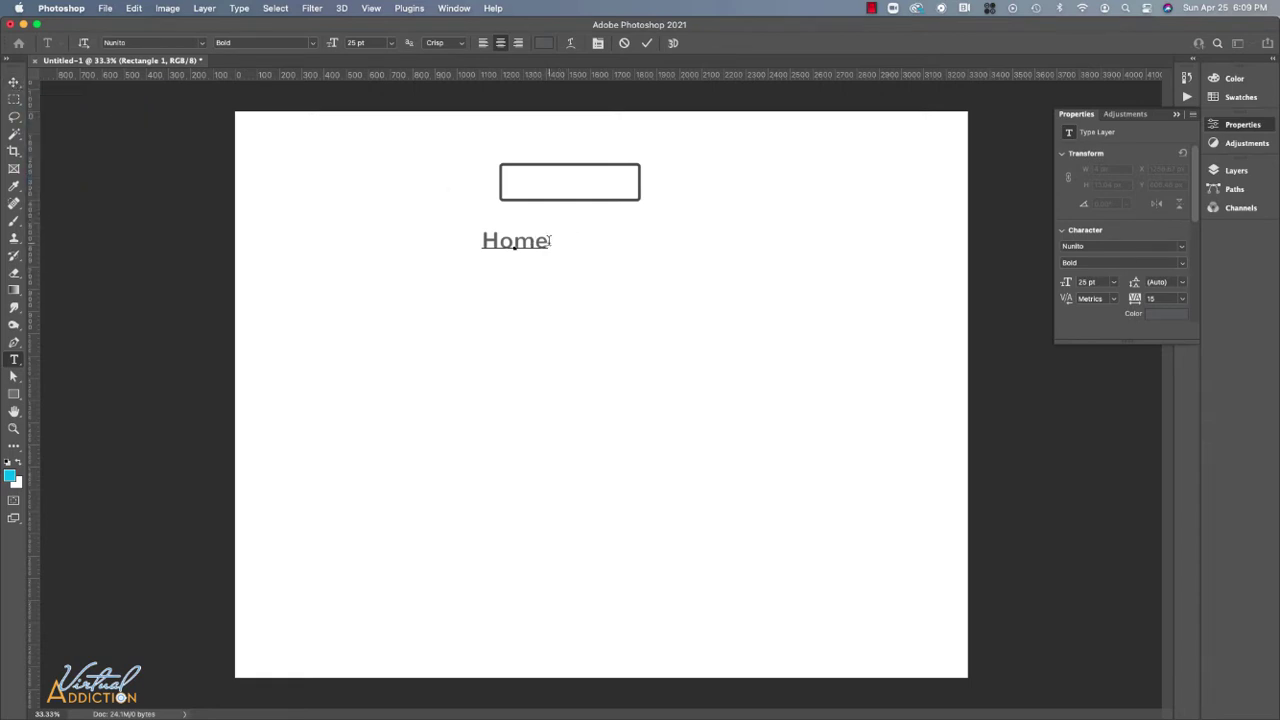
double_click(514, 245)
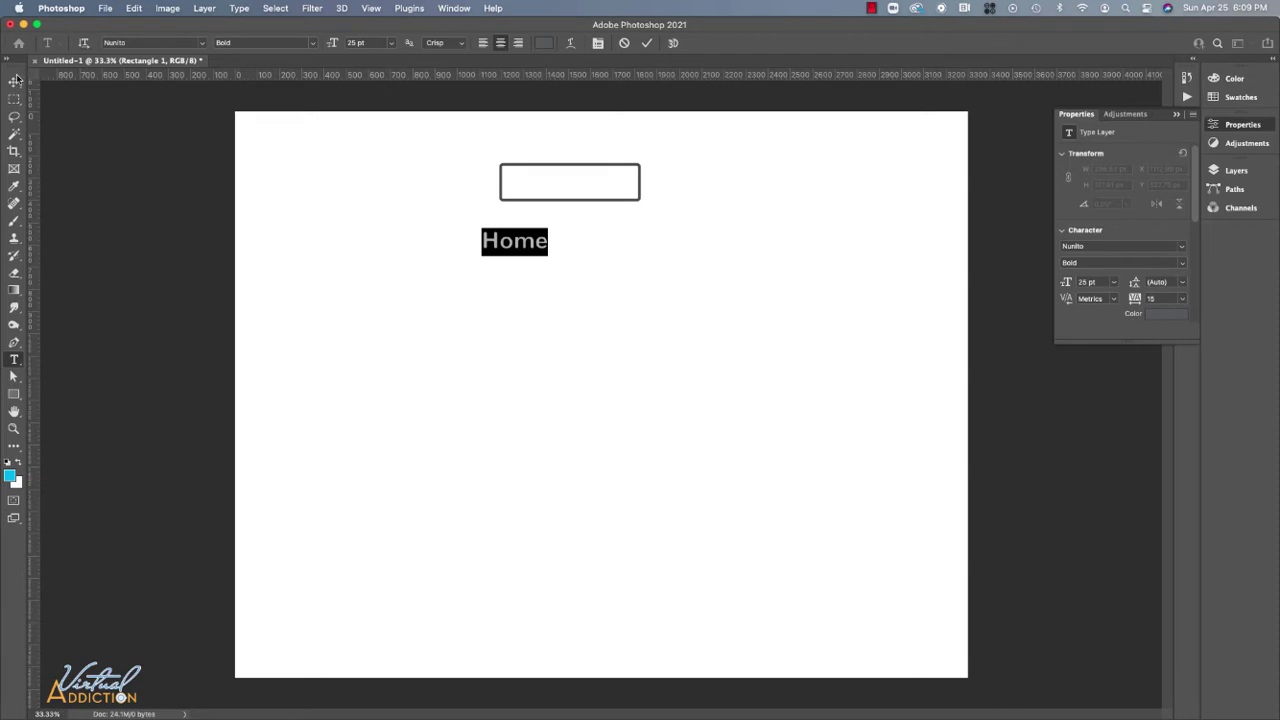
Center the Home text horizontally and vertically in its box, then move both to top centre.
left_click(14, 81)
left_click_drag(463, 160, 729, 306)
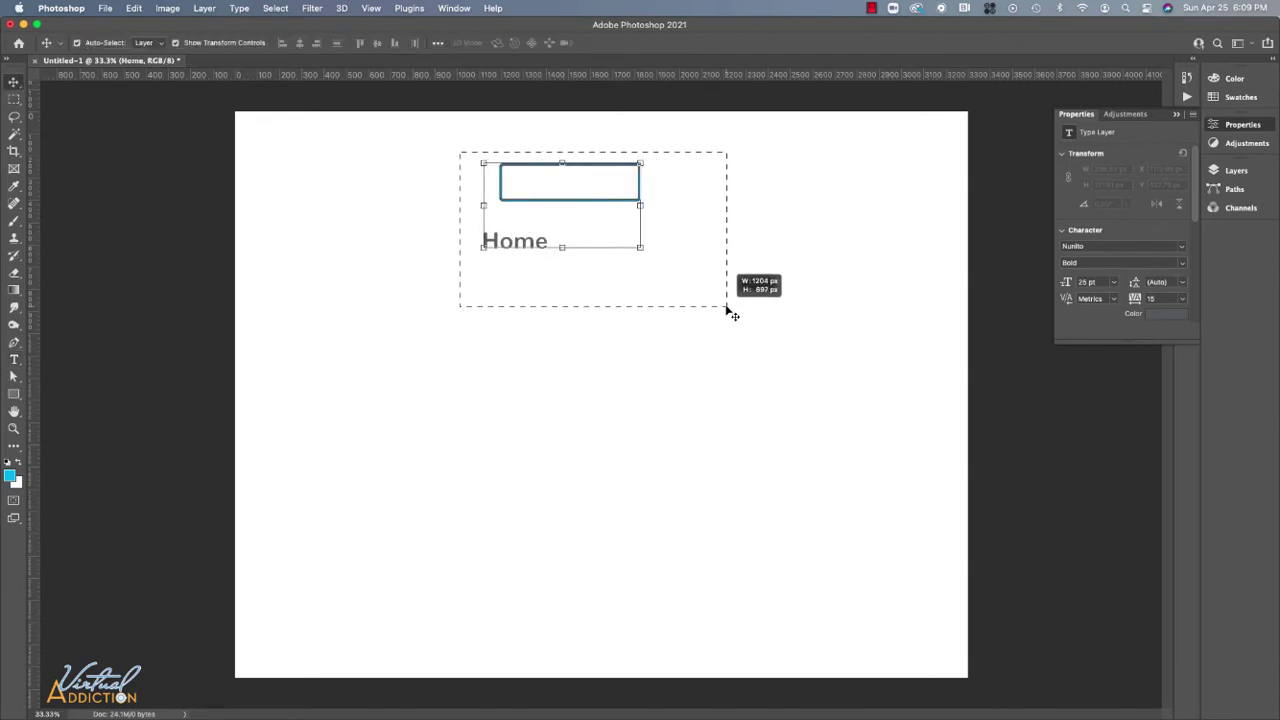
left_click(14, 81)
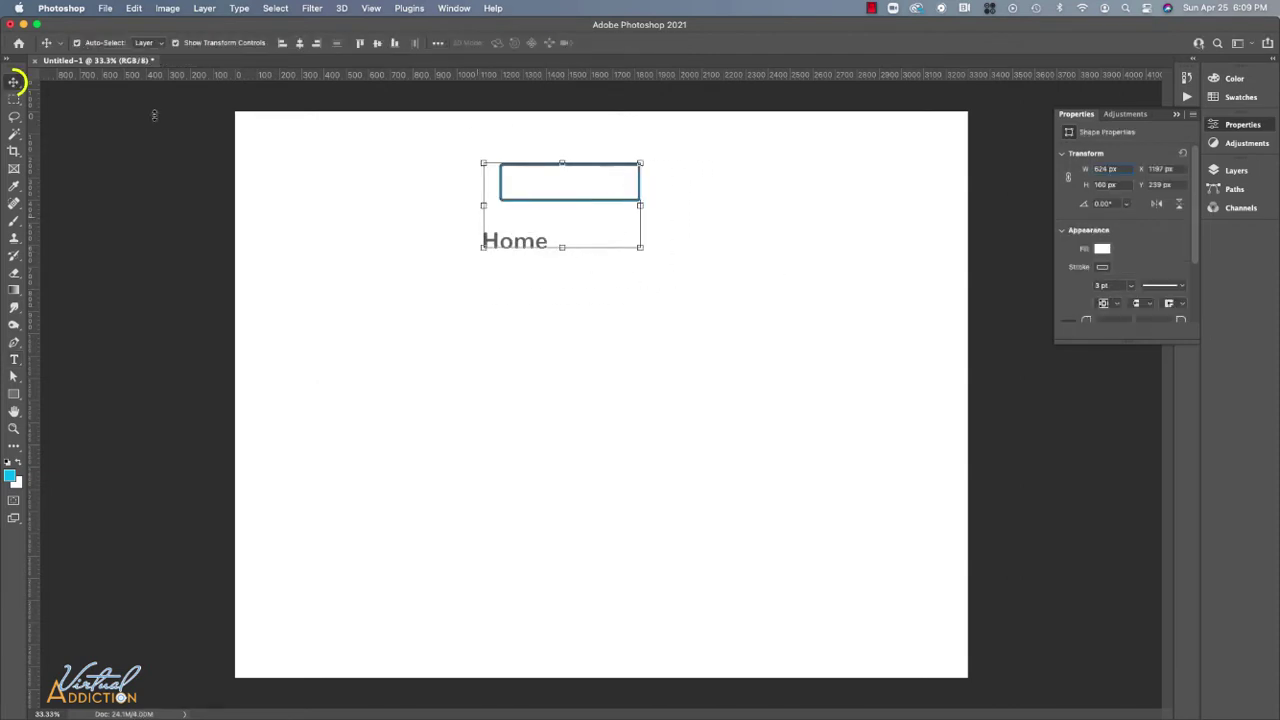
left_click(299, 44)
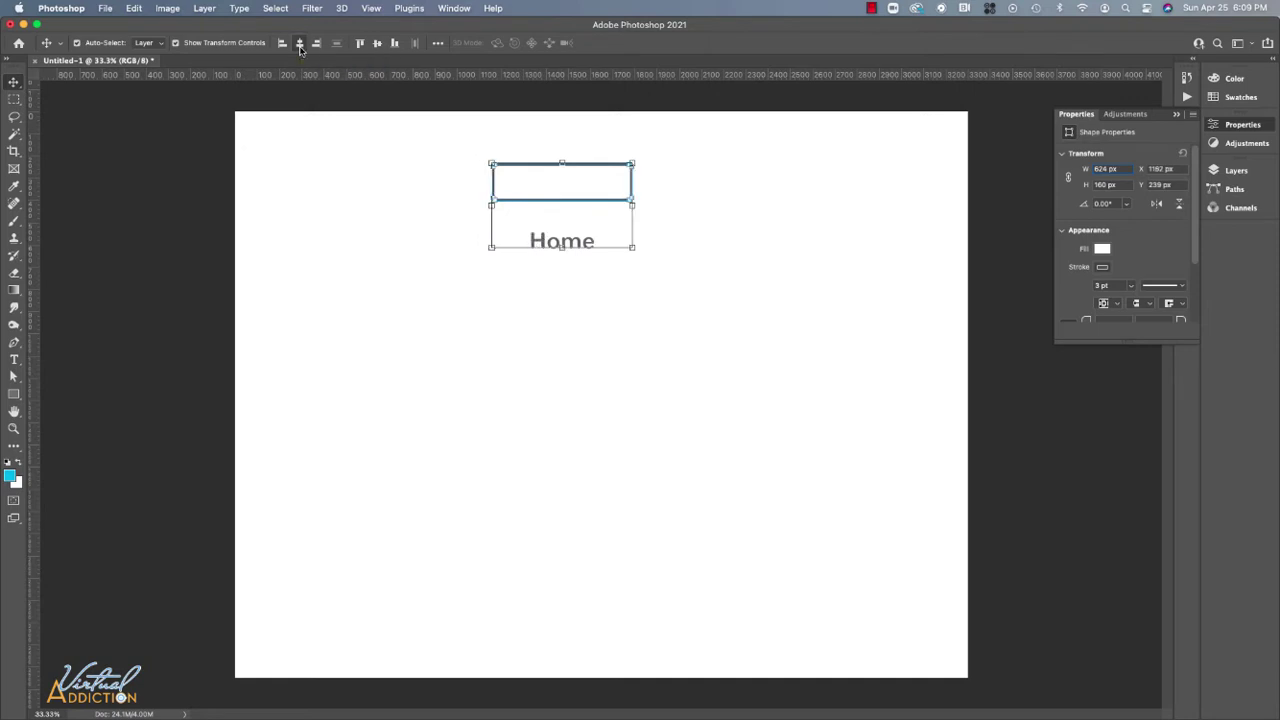
left_click(377, 44)
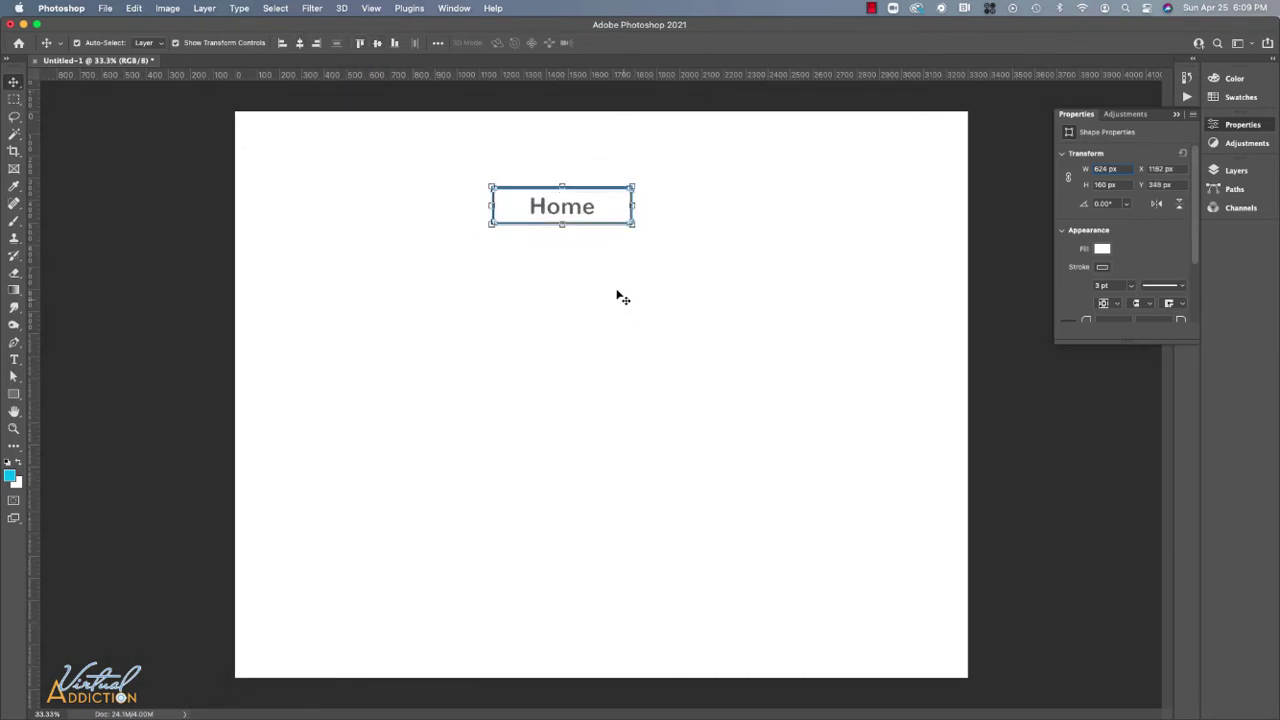
left_click_drag(561, 208, 589, 178)
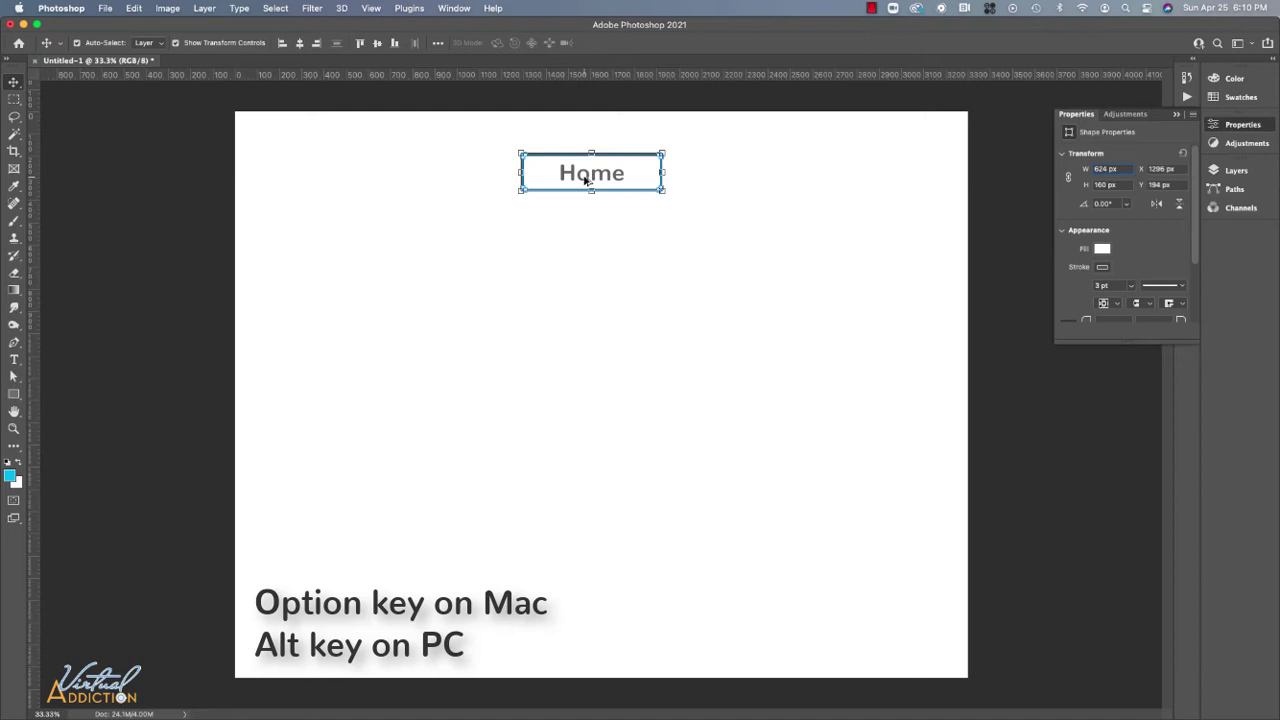
Duplicate the Home box and its label to the lower left of the page.
left_click_drag(589, 177, 589, 265, "alt")
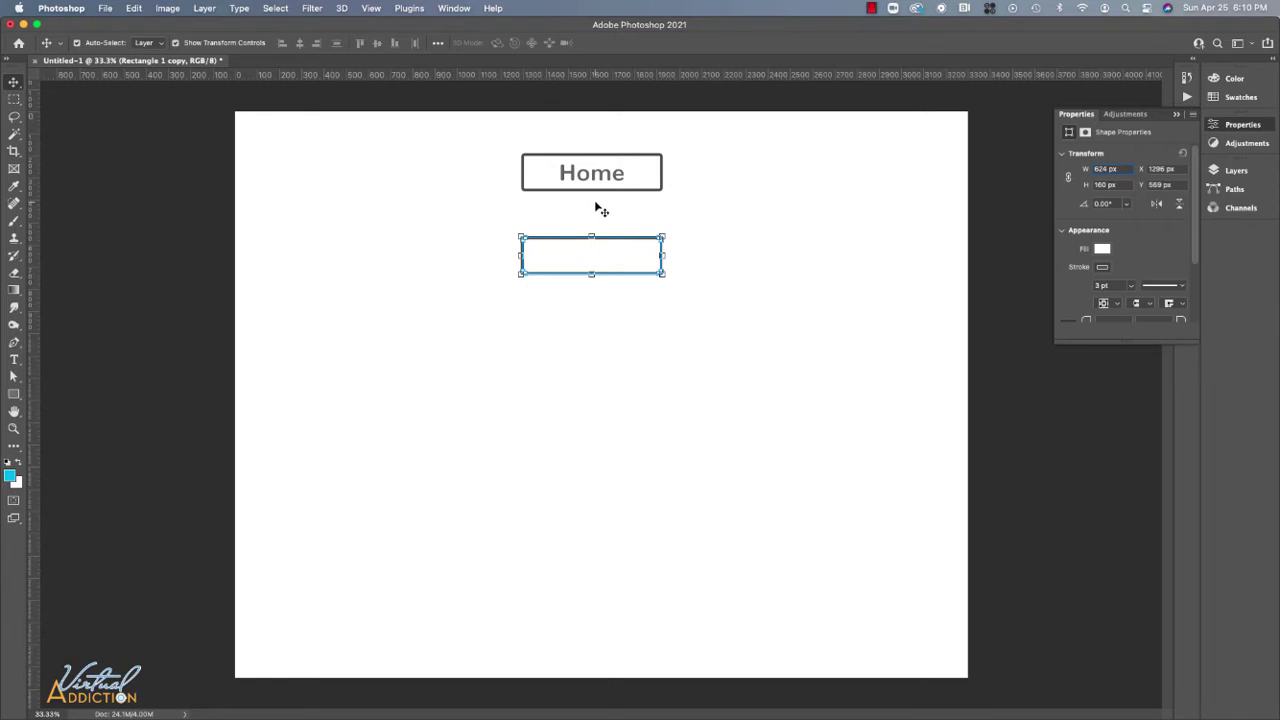
key("super+z")
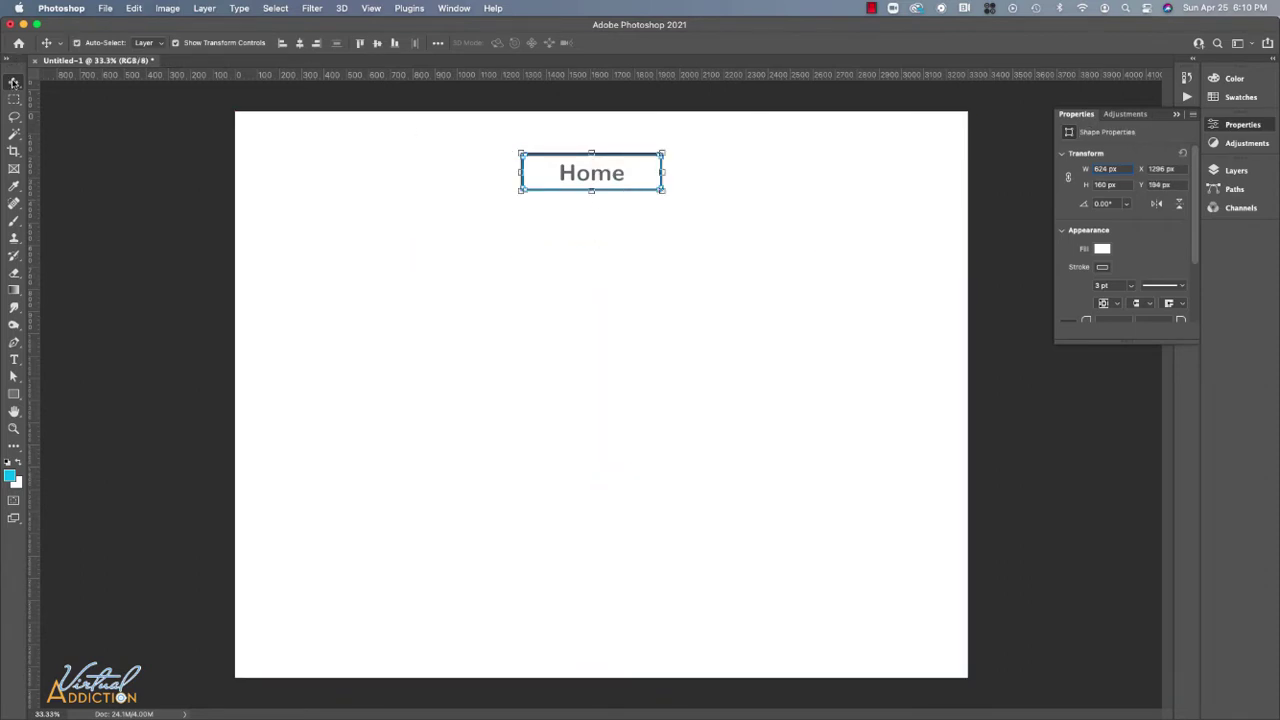
left_click_drag(492, 134, 692, 209)
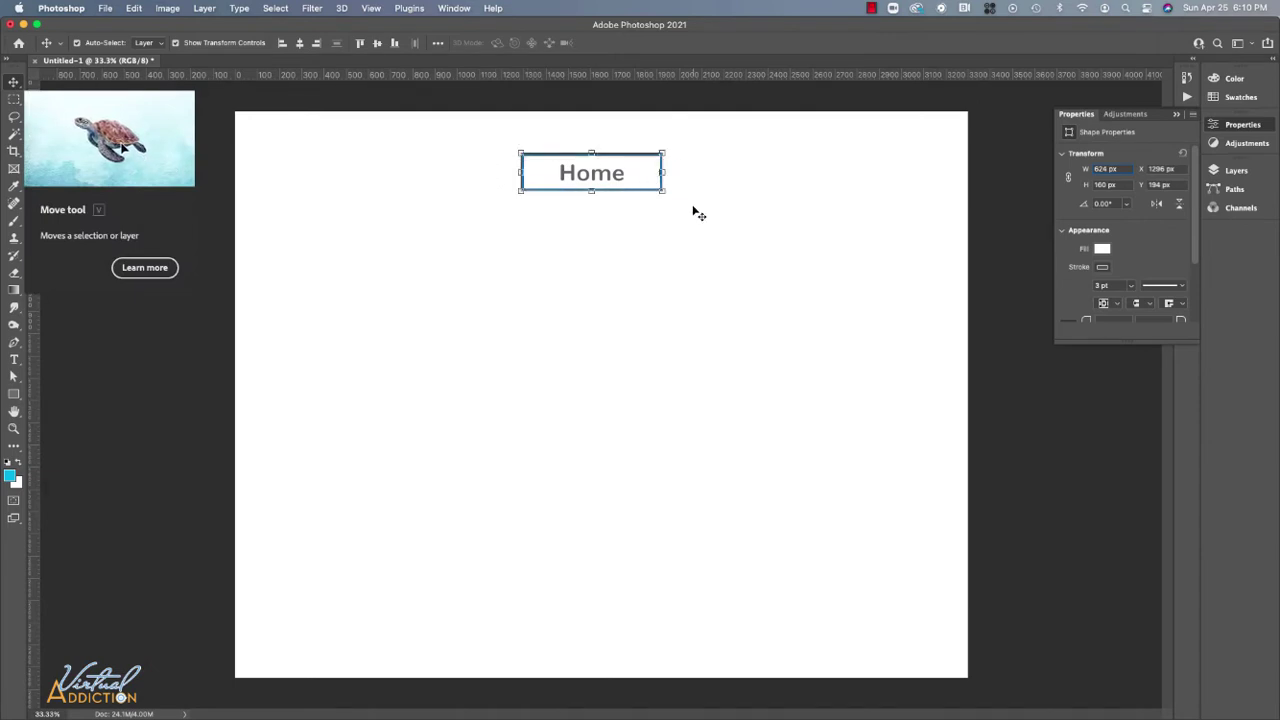
left_click(1232, 174)
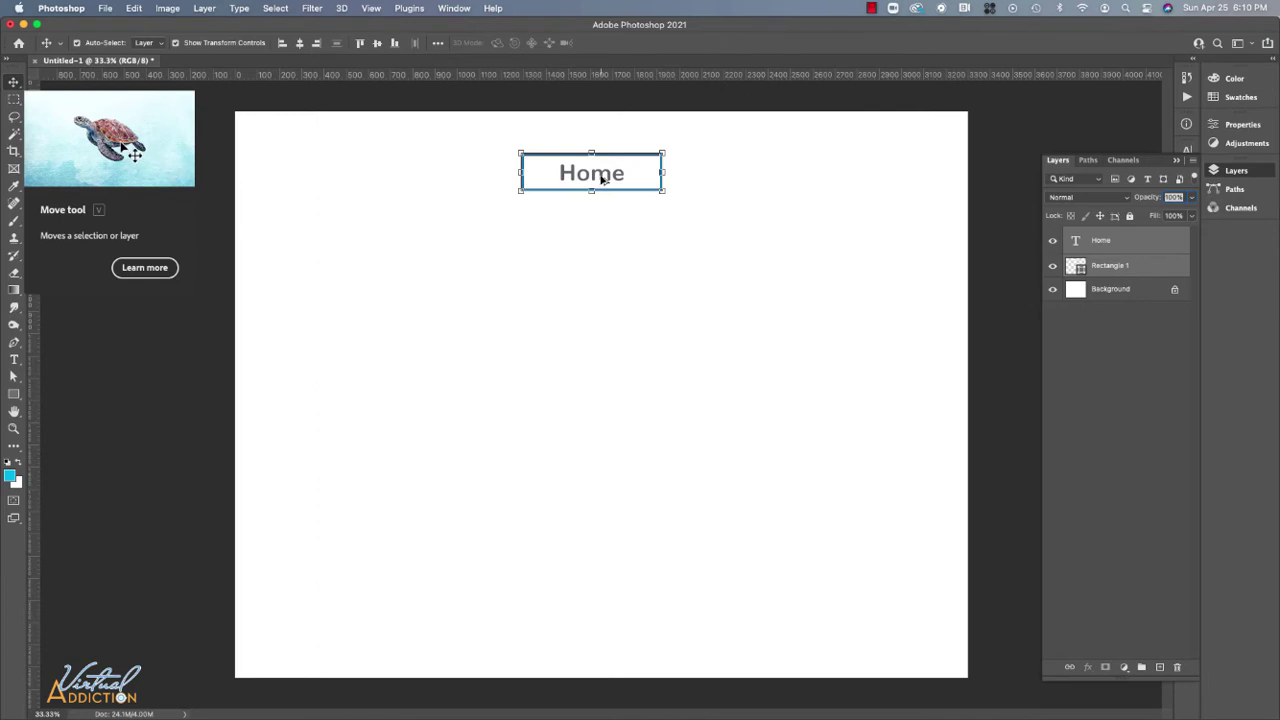
left_click_drag(601, 180, 371, 250)
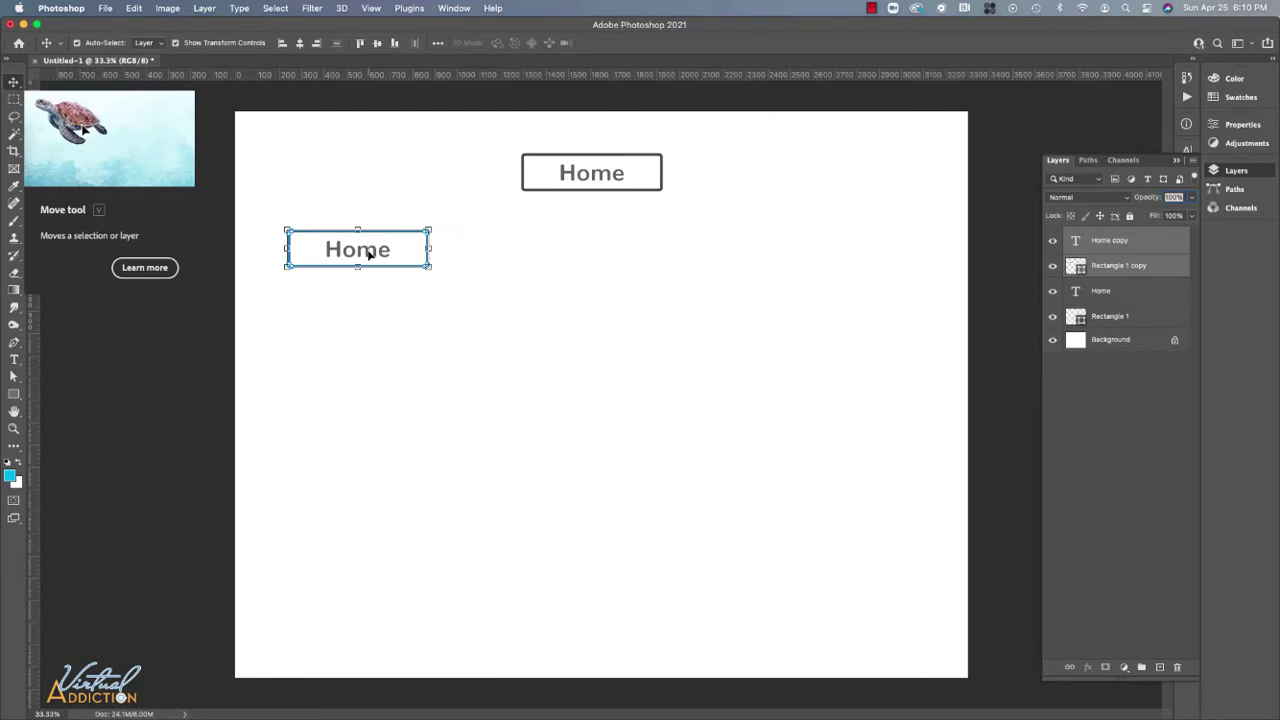
Retype the copied button's label as 'About' and select the About button.
left_click(14, 359)
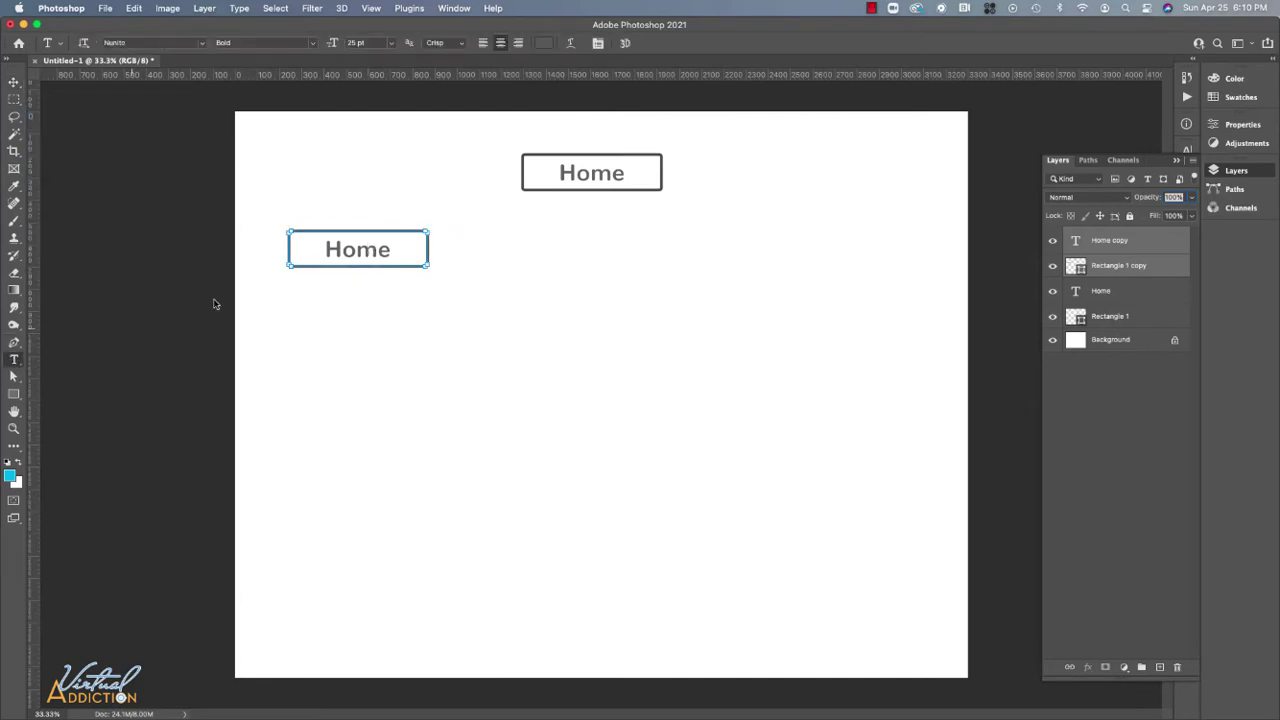
left_click(345, 252)
double_click(347, 251)
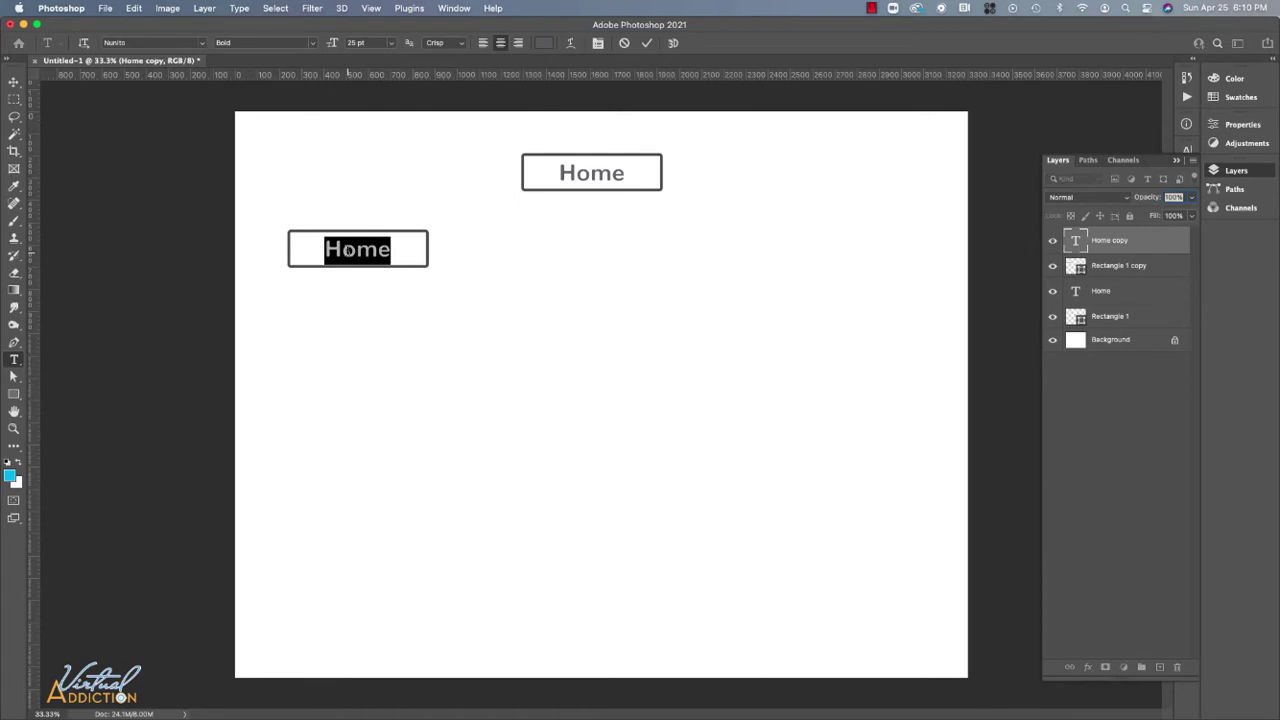
type("About")
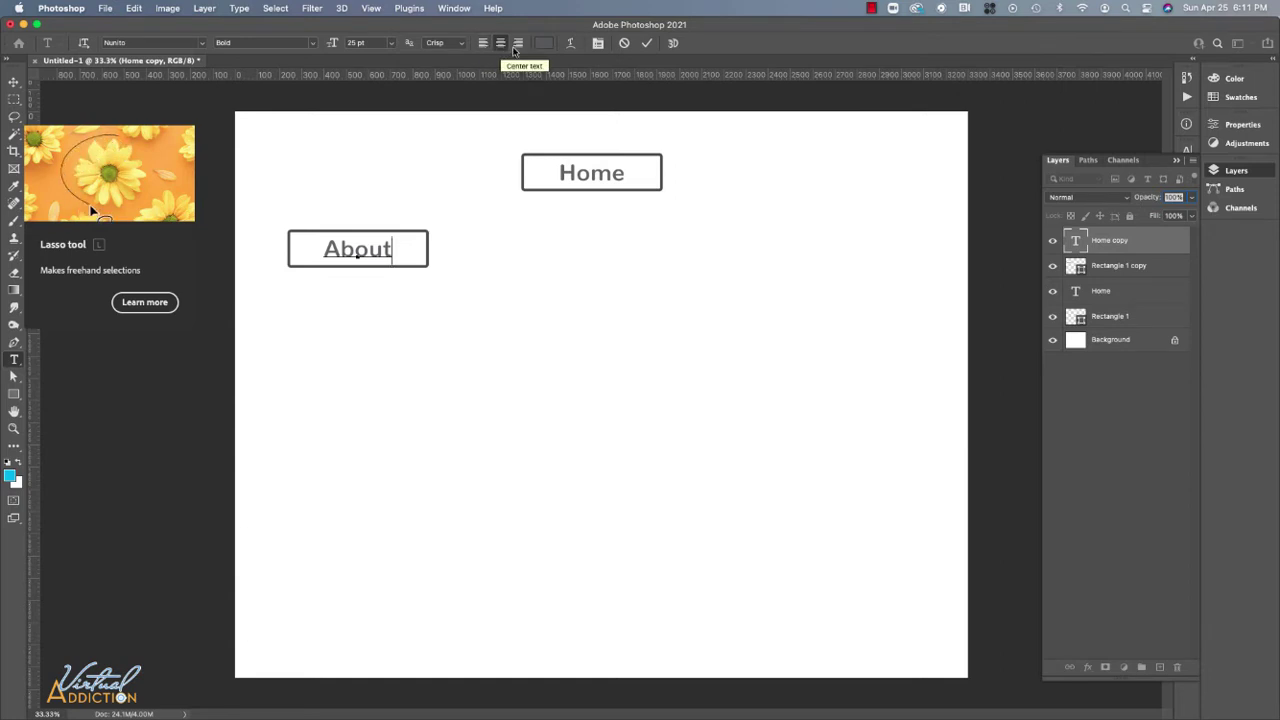
key("Escape")
key("v")
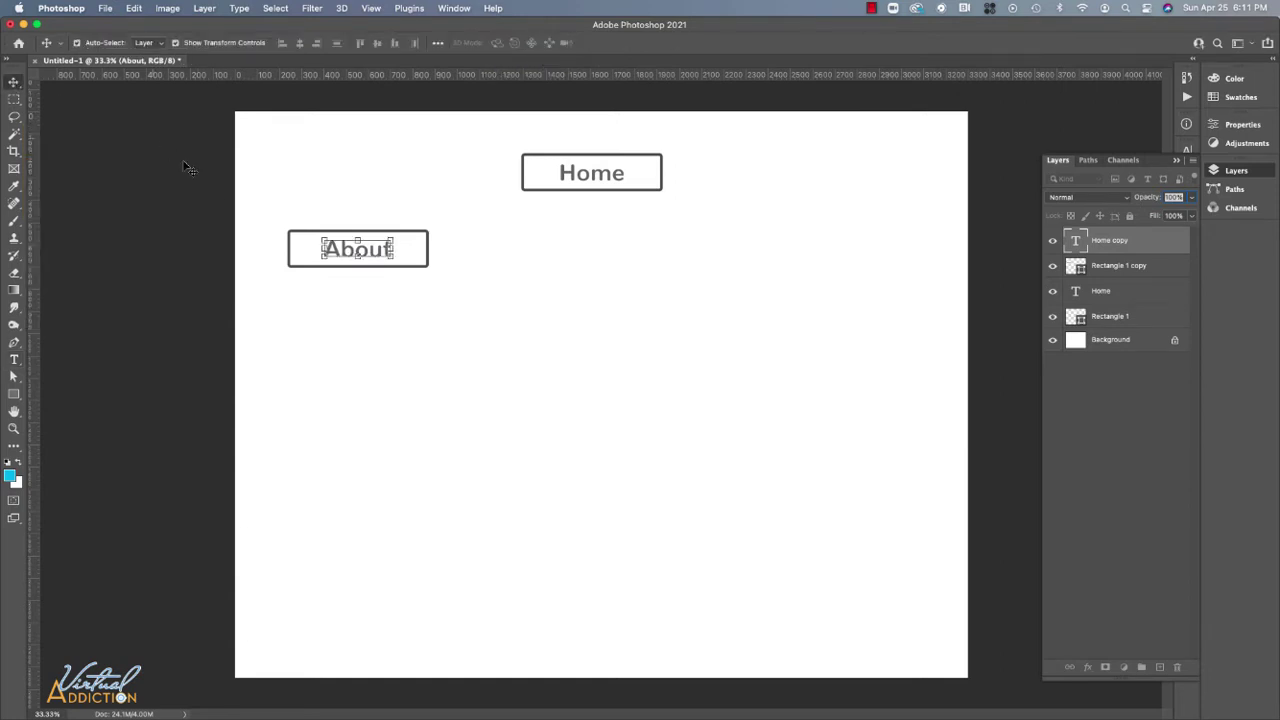
left_click_drag(265, 218, 437, 286)
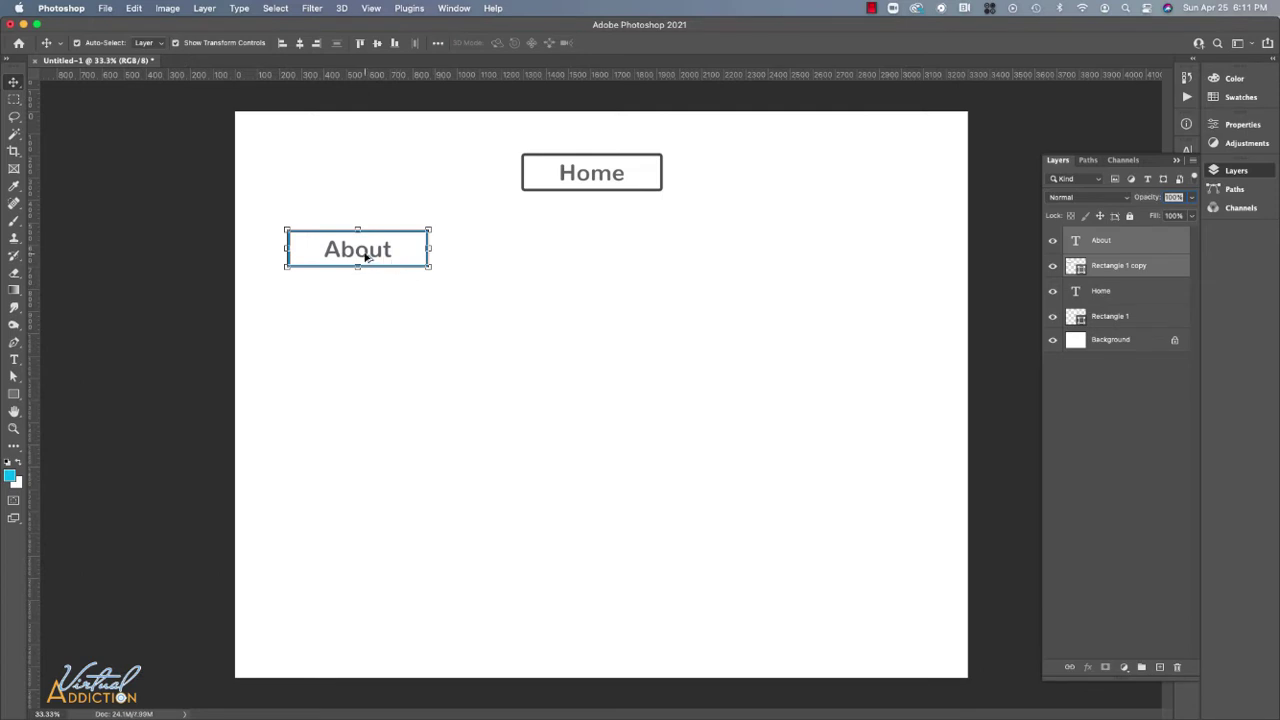
Copy the About button to its right and relabel it 'Our Gelato'.
left_click_drag(366, 256, 514, 262)
key("t")
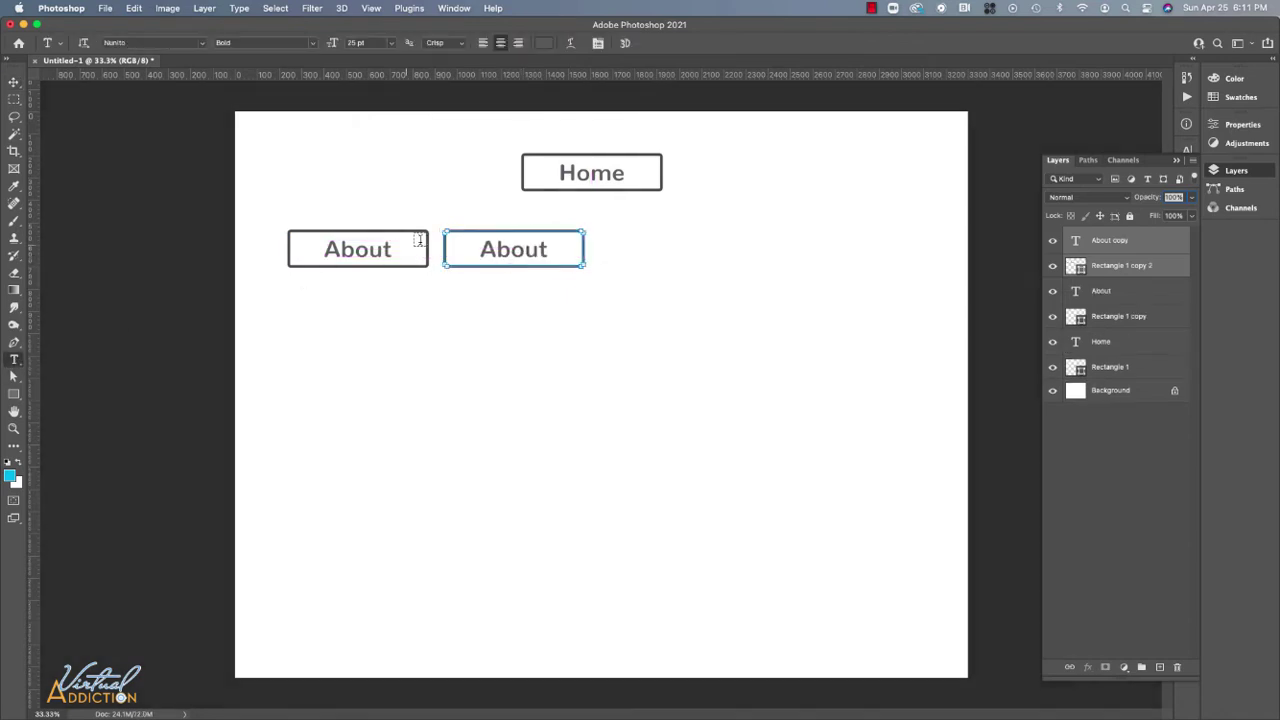
double_click(500, 250)
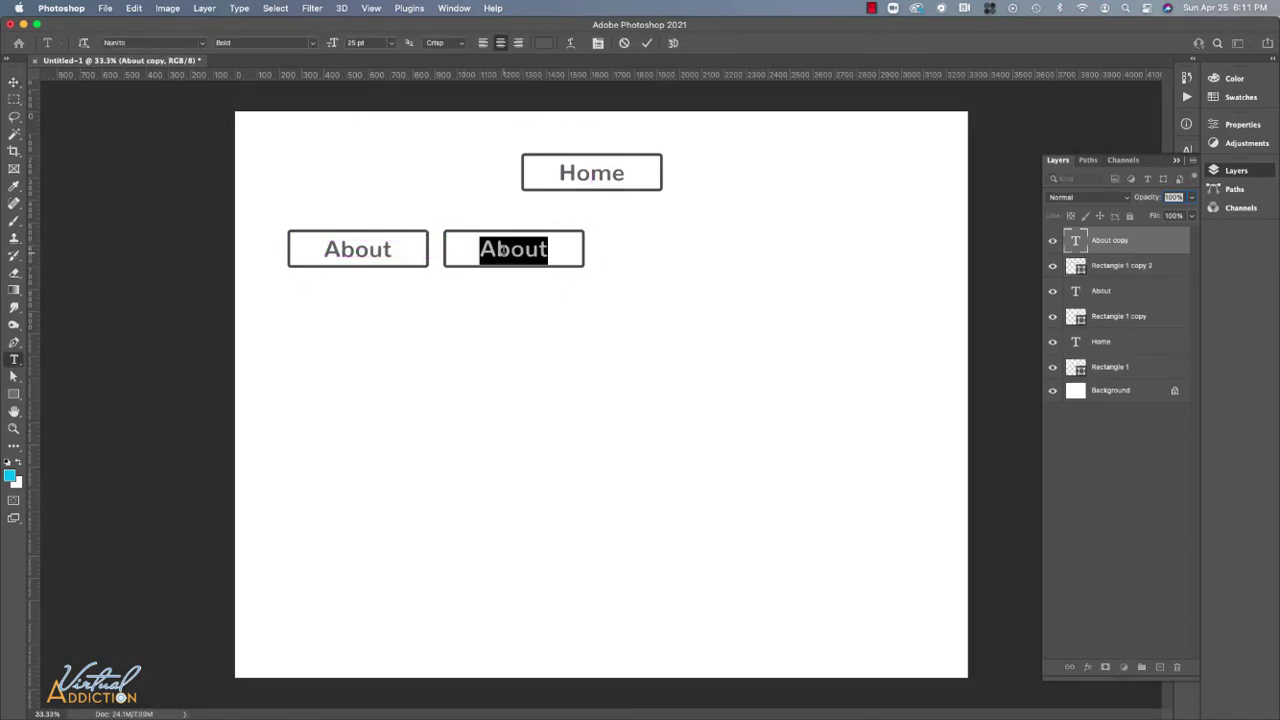
type("Our Ge")
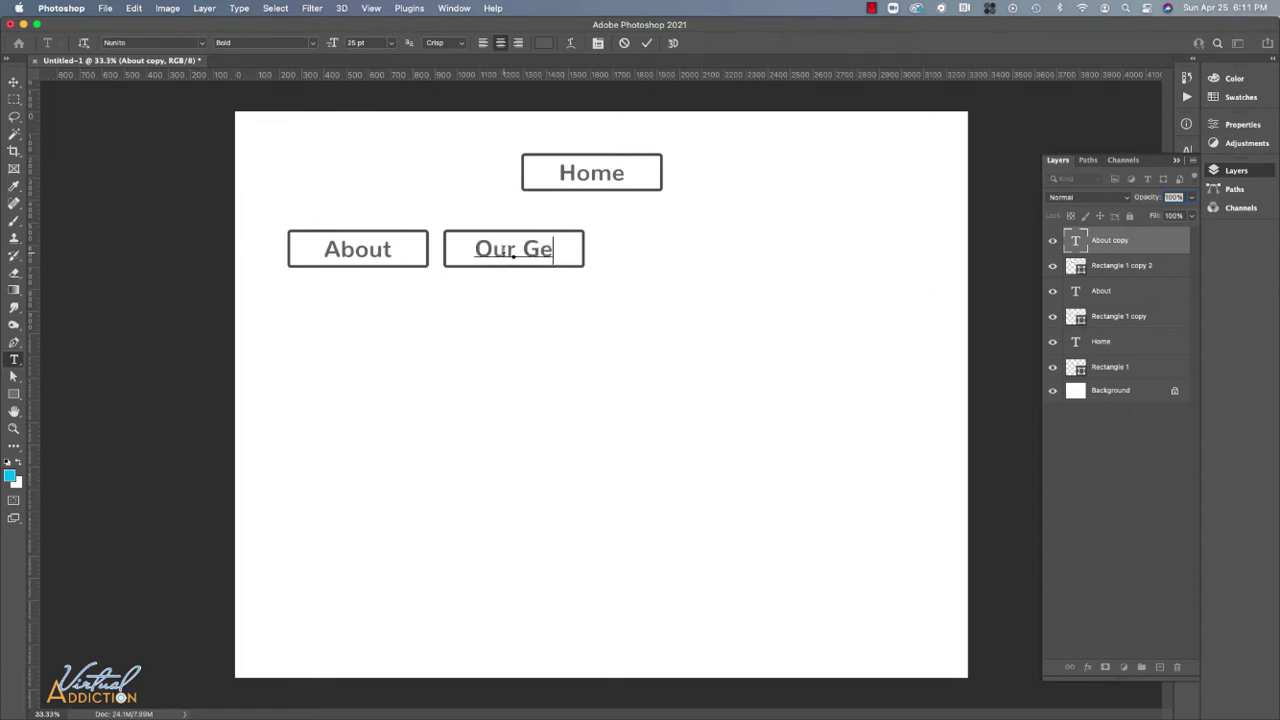
type("lato")
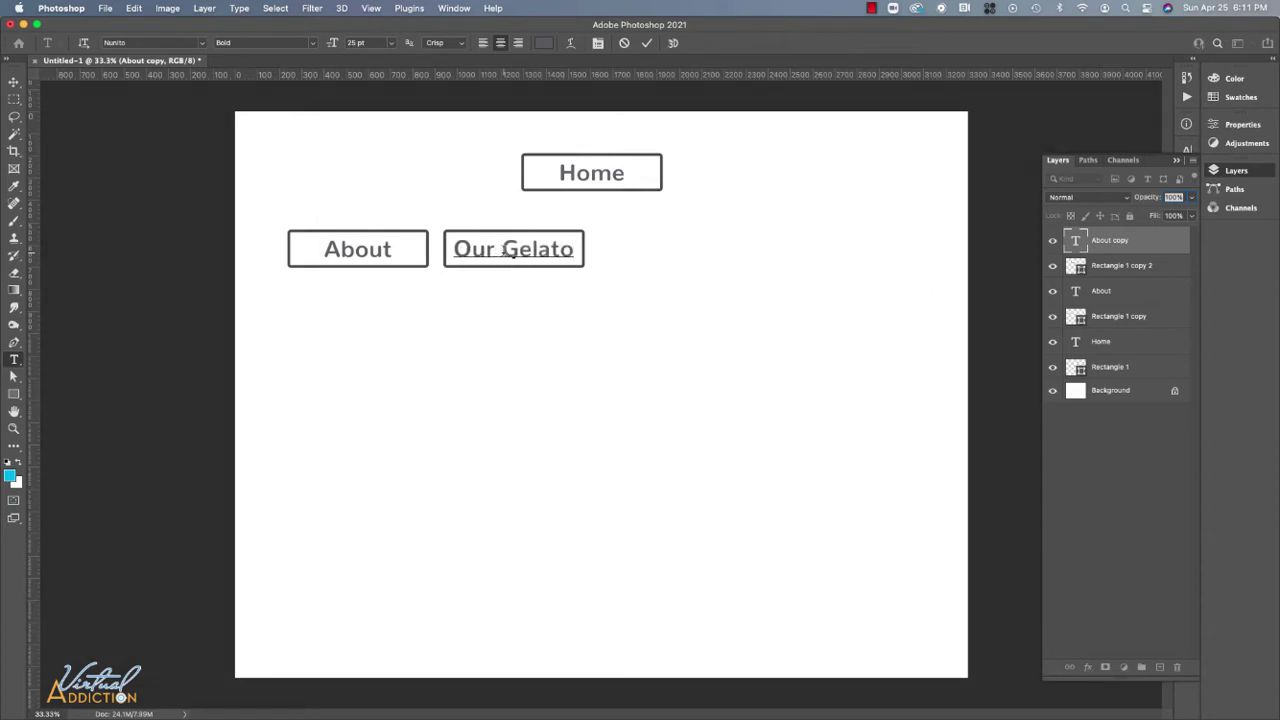
key("super+Return")
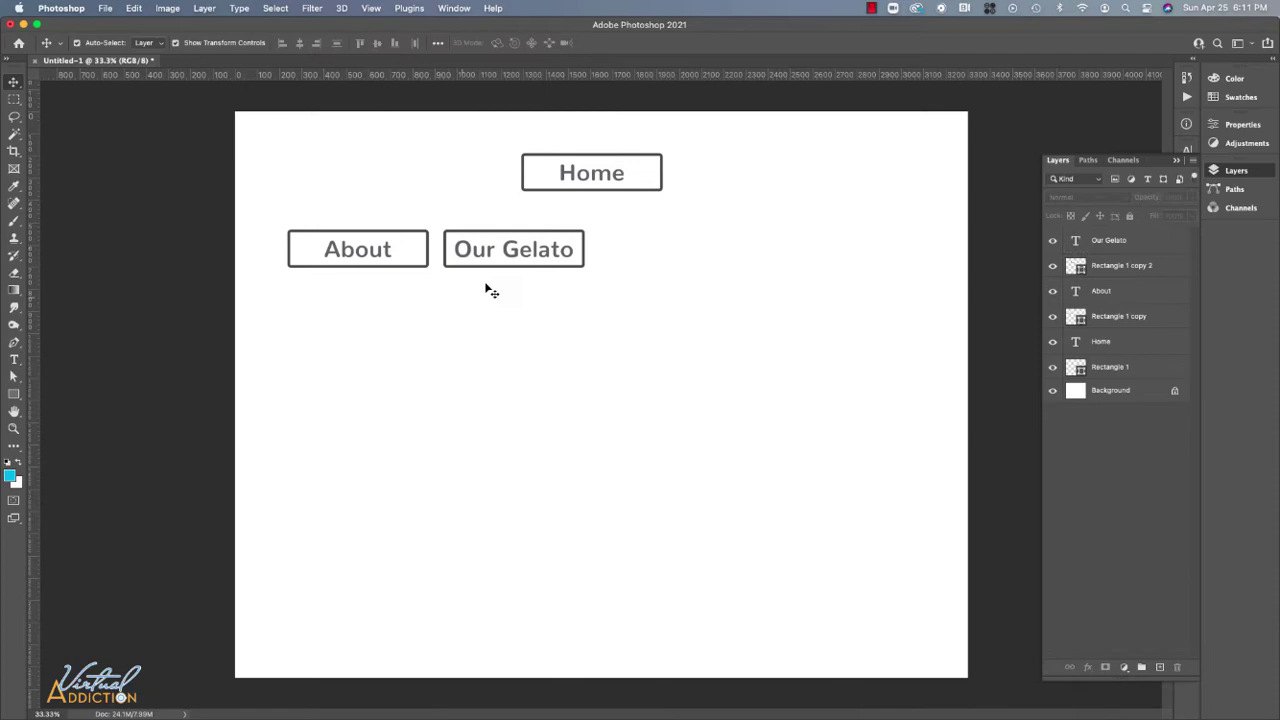
left_click_drag(446, 234, 663, 260)
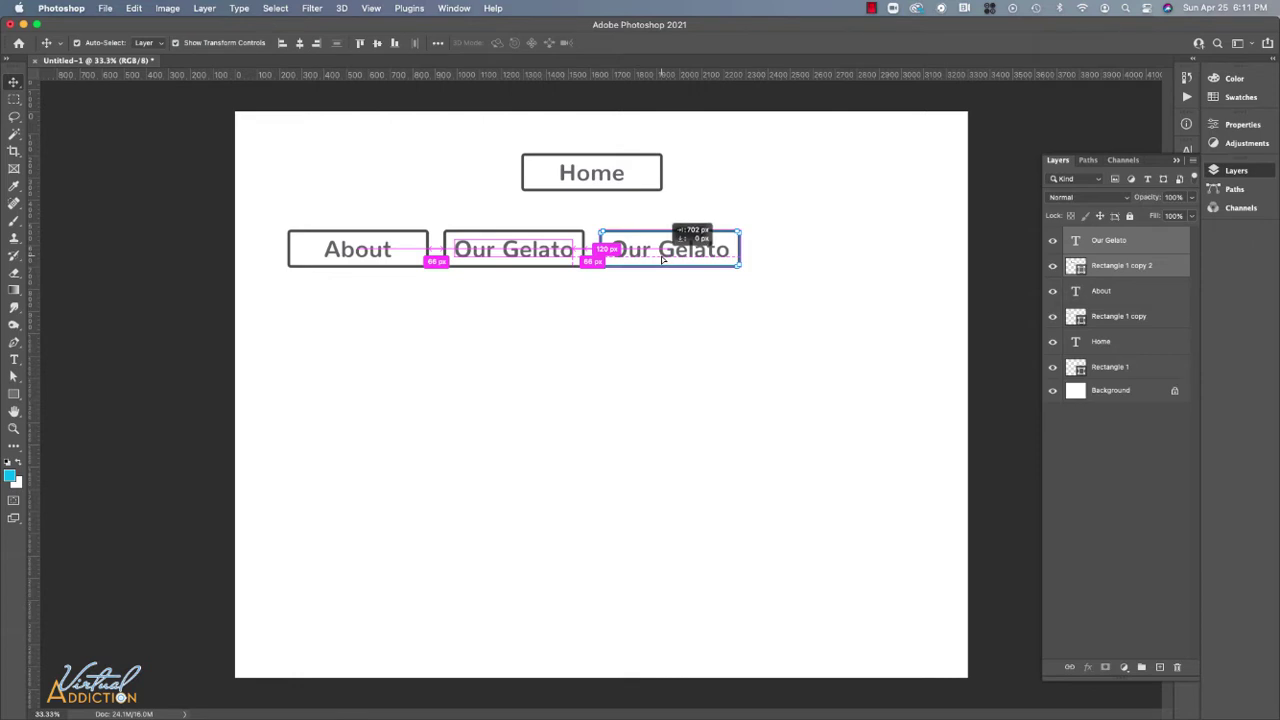
Add two more copies to the right, labelled 'Awards' and 'Catering'.
left_click_drag(661, 260, 795, 255)
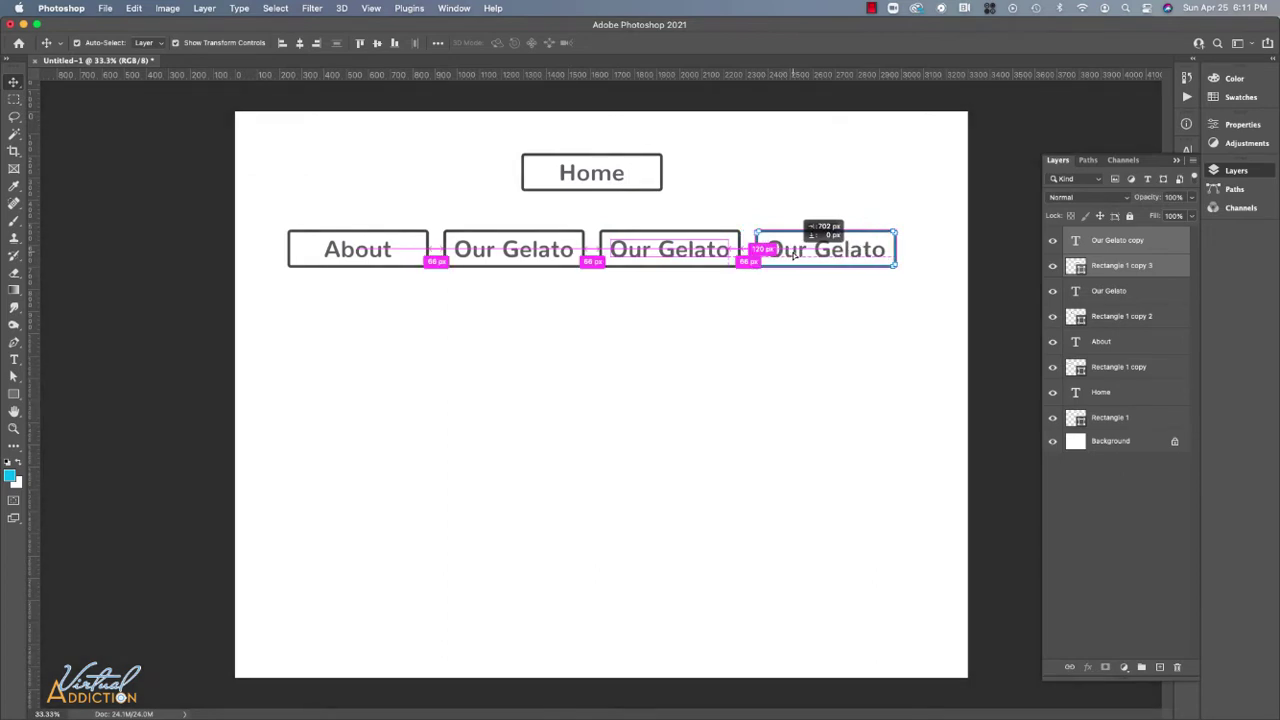
left_click_drag(794, 255, 792, 254)
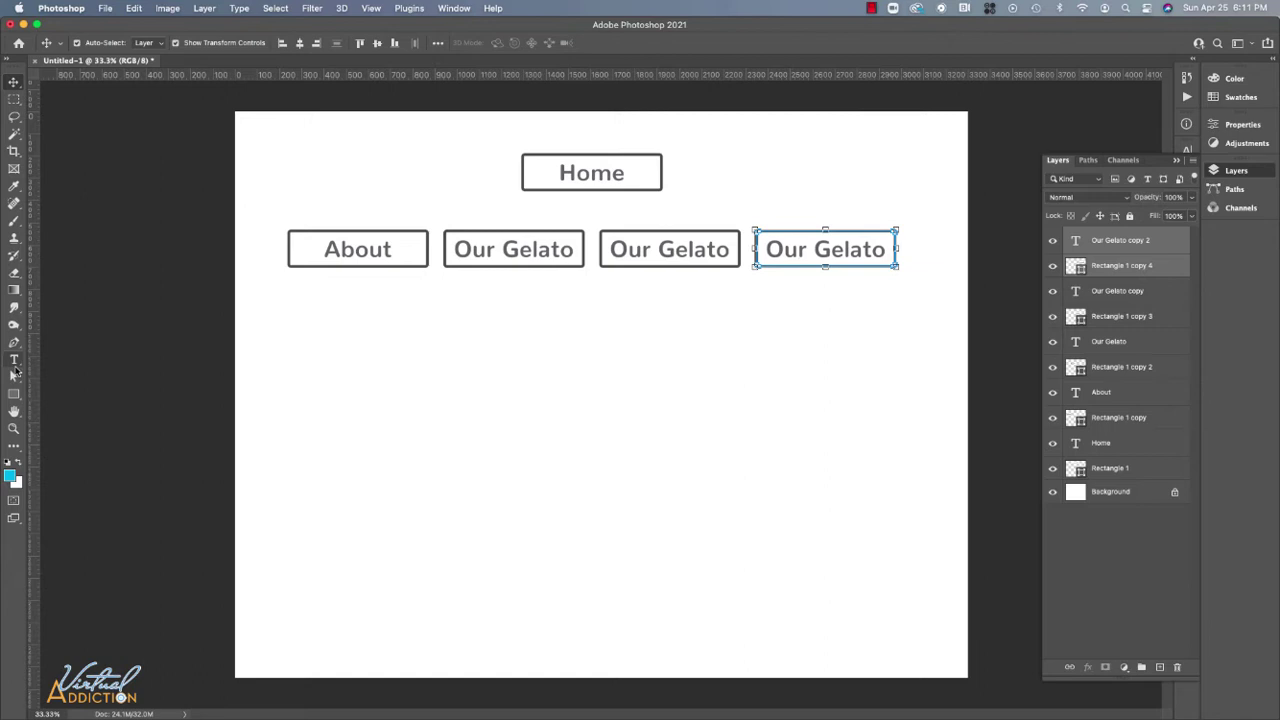
left_click(14, 360)
triple_click(668, 249)
type("Awards")
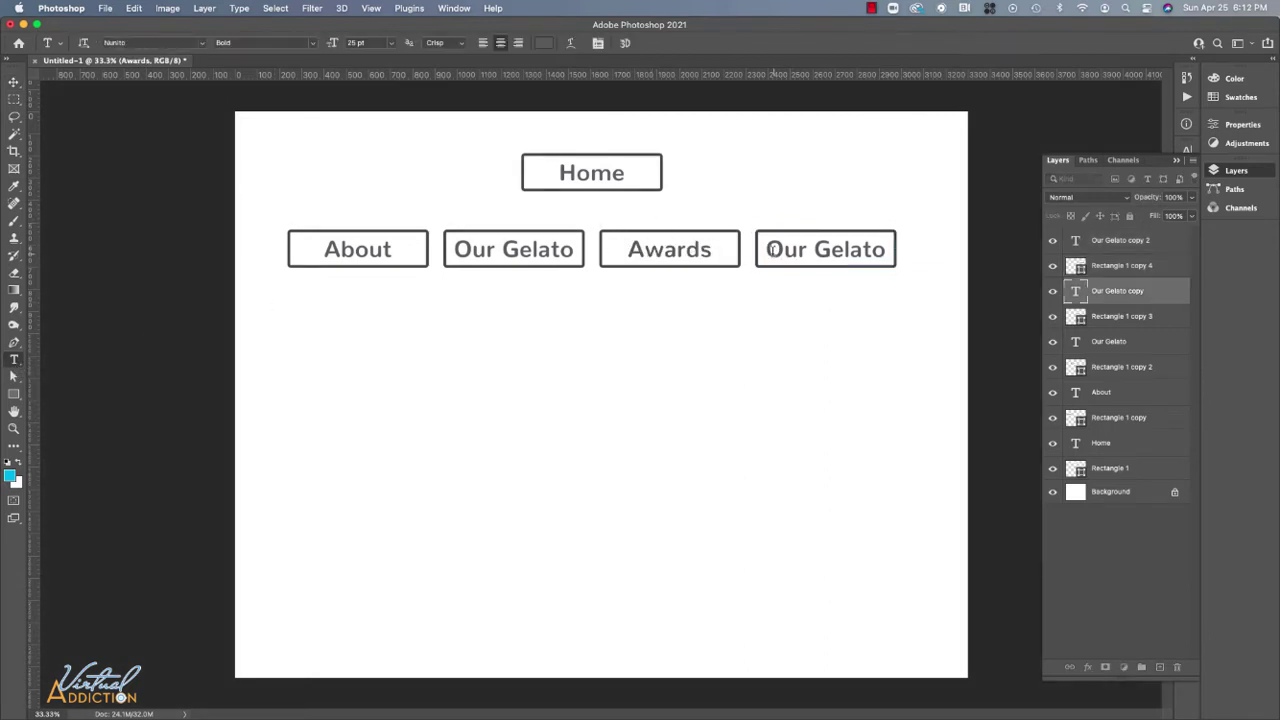
left_click_drag(771, 249, 903, 245)
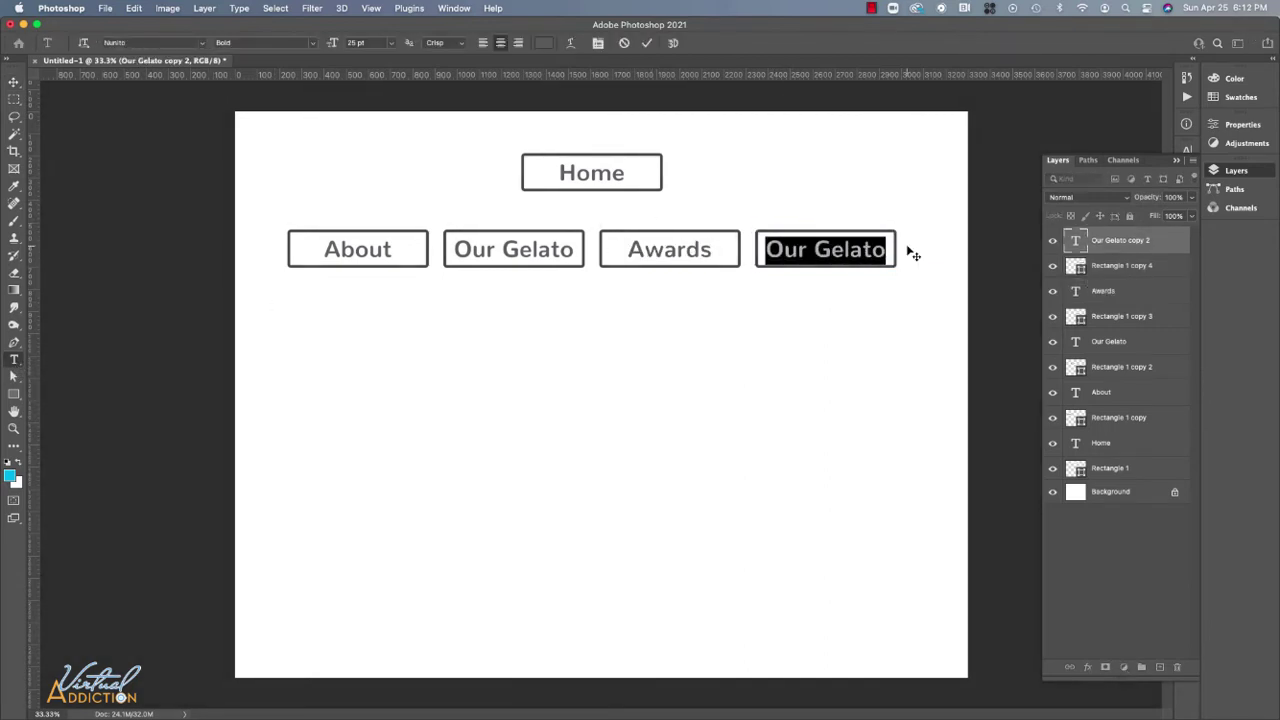
type("Cater")
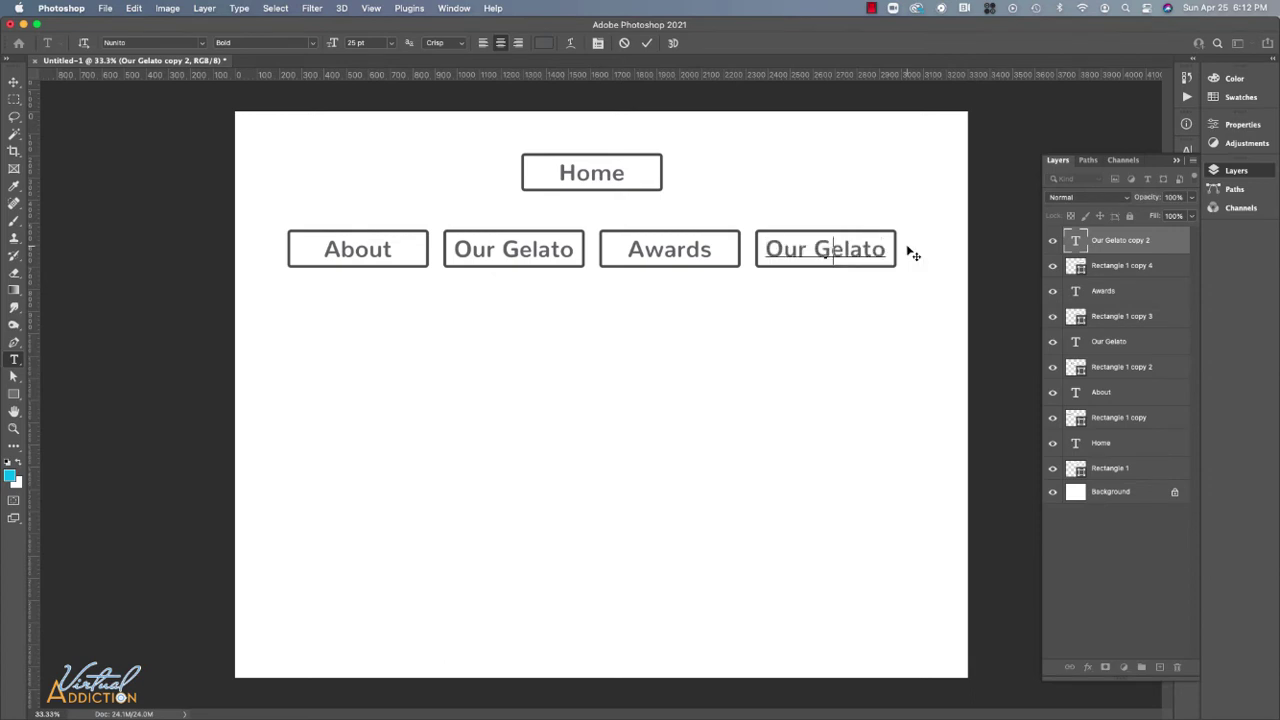
type("ing")
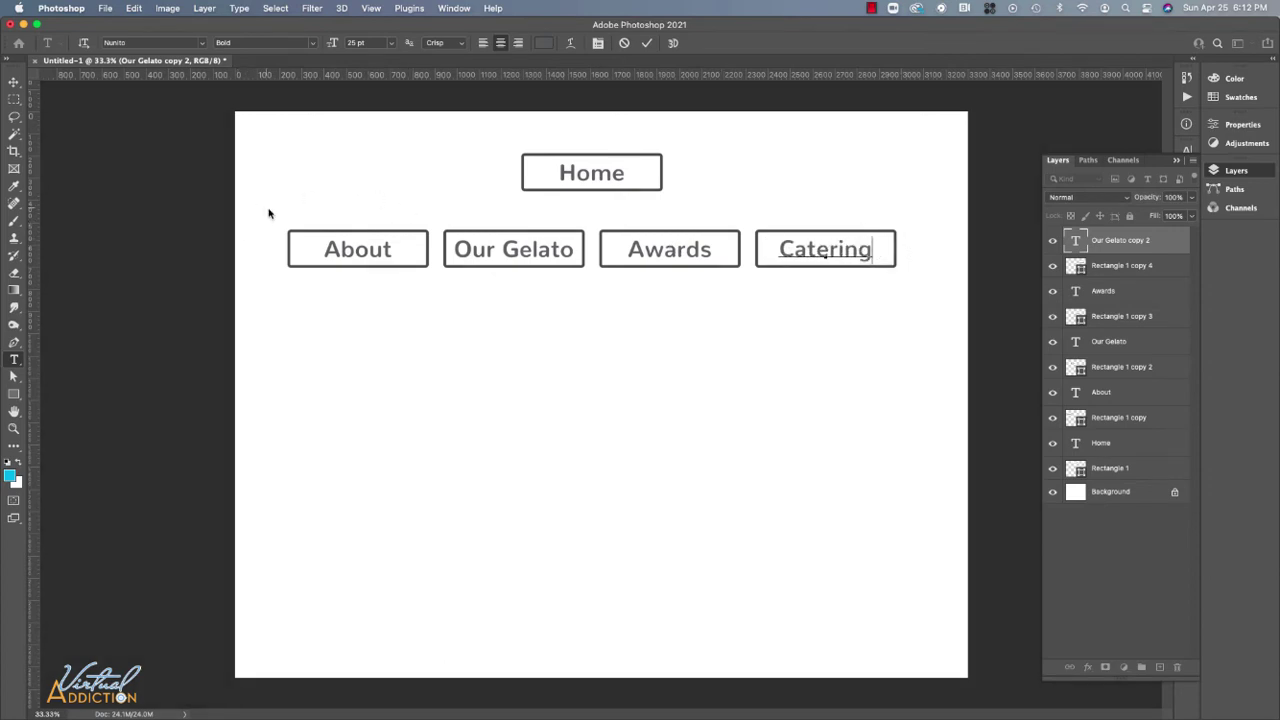
key("super+Return")
Shift the button row about 47 px left and duplicate Catering to the row's end.
key("v")
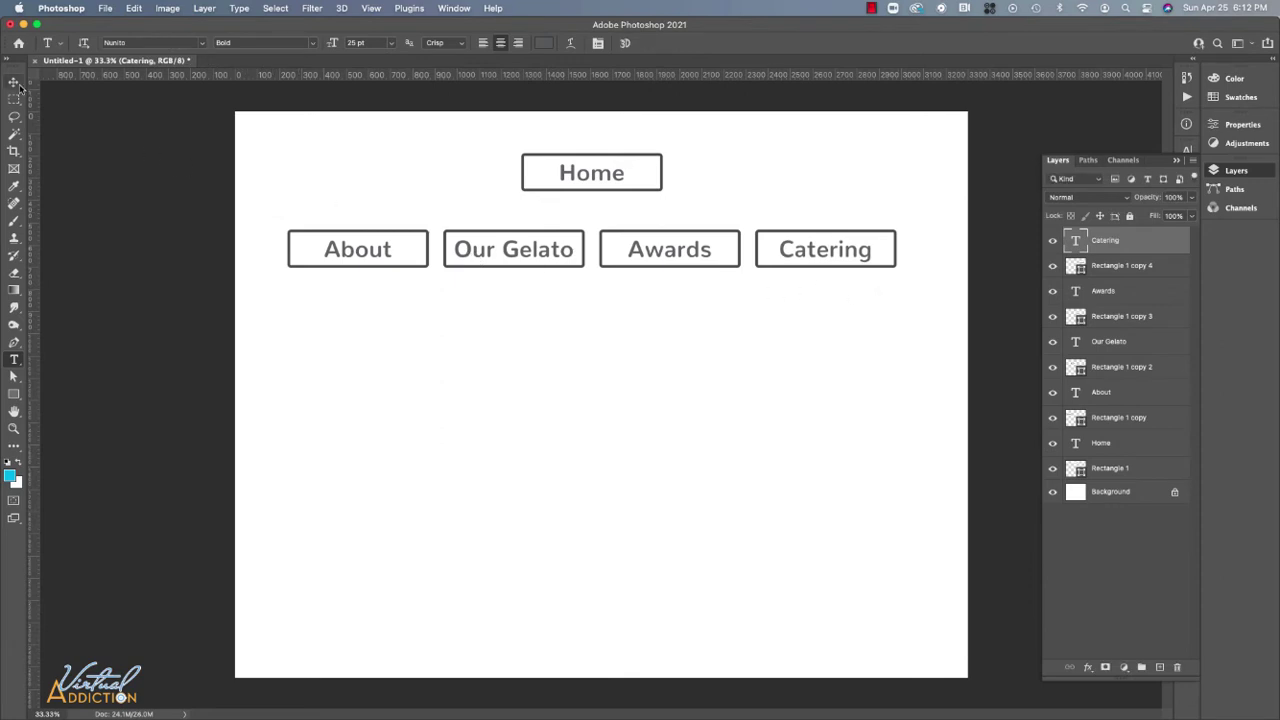
left_click_drag(260, 212, 938, 316)
left_click_drag(694, 251, 650, 252)
left_click(750, 306)
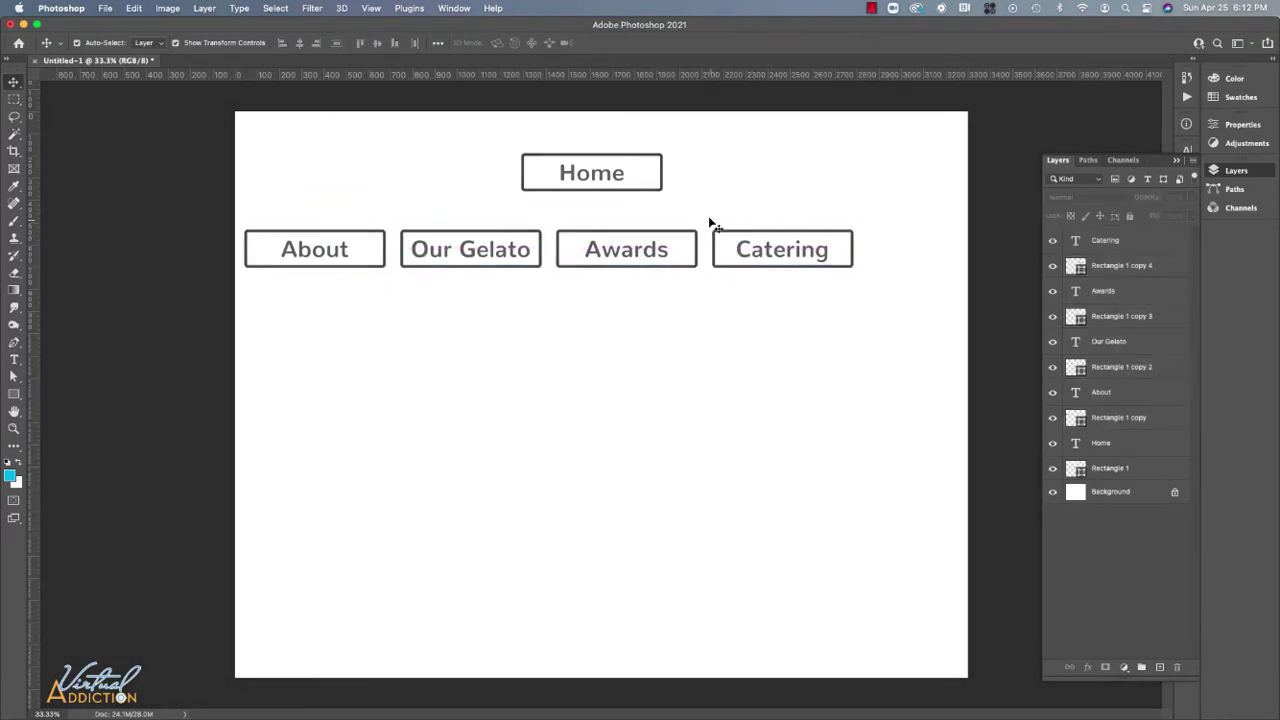
left_click_drag(709, 222, 894, 305)
left_click_drag(780, 251, 933, 258)
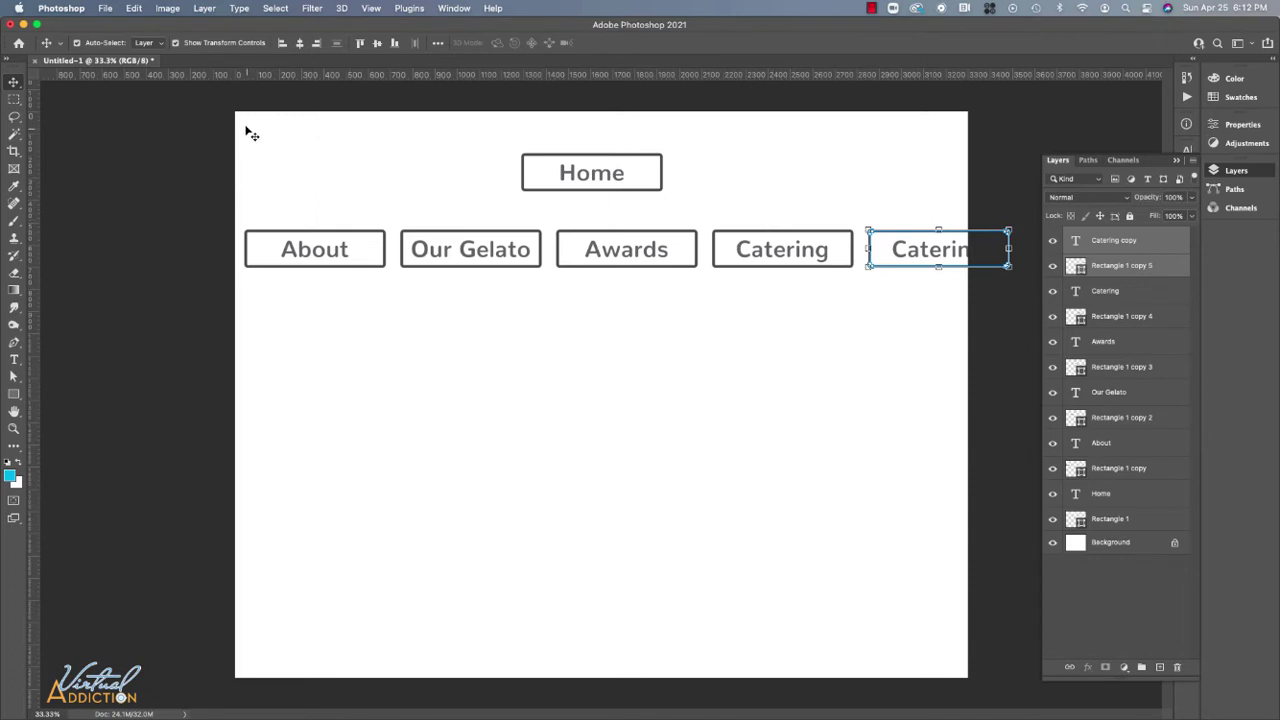
Scale Home and all row buttons down proportionally so the row fits the page.
left_click_drag(246, 128, 1020, 306)
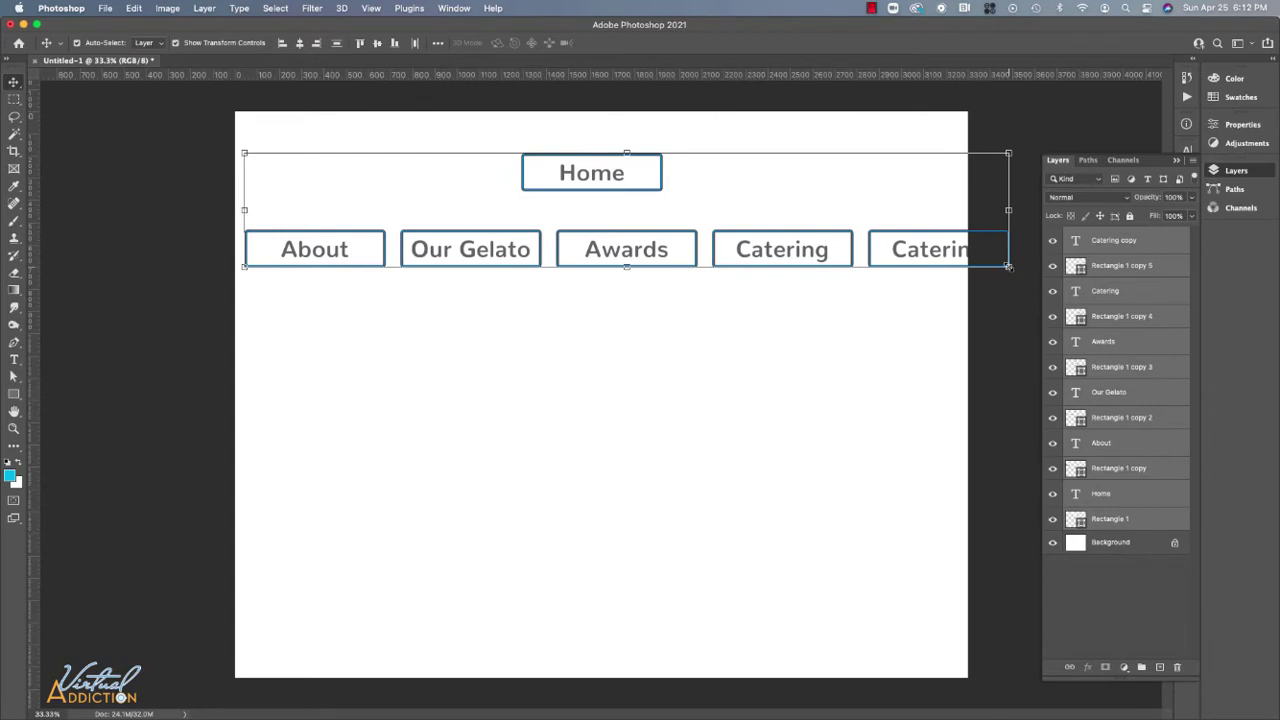
left_click_drag(1008, 267, 934, 251)
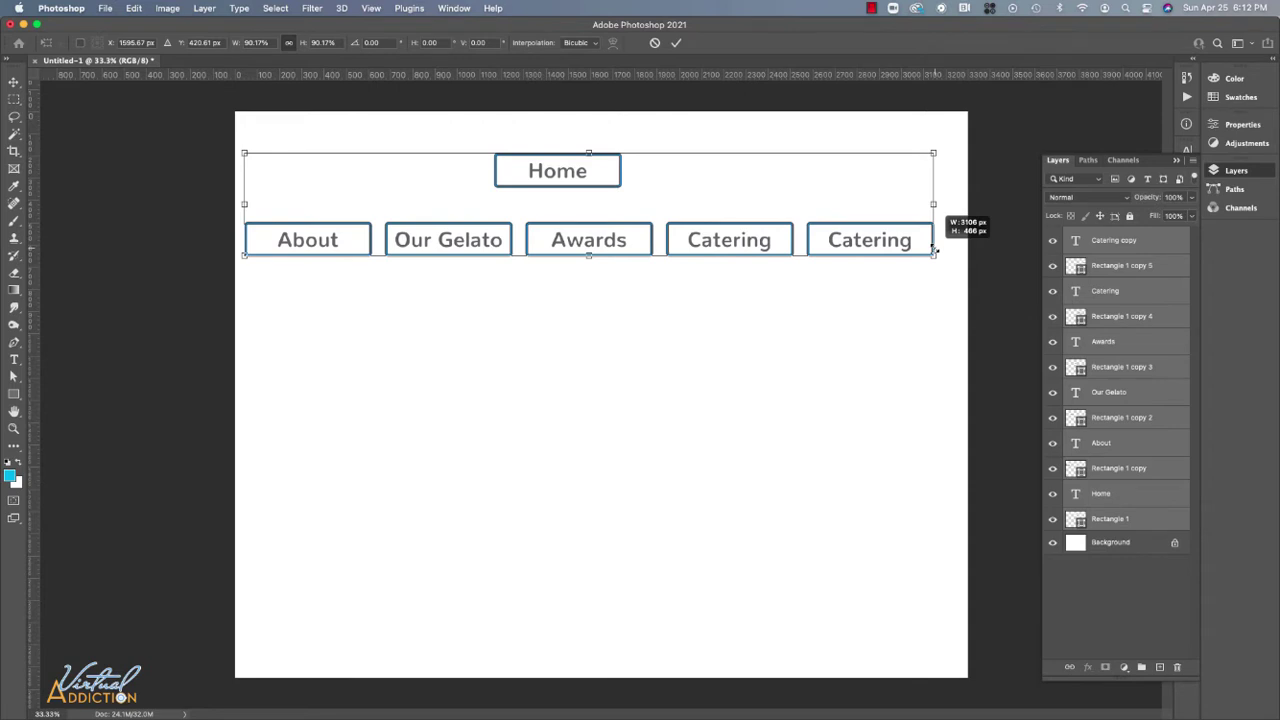
left_click_drag(934, 251, 931, 250)
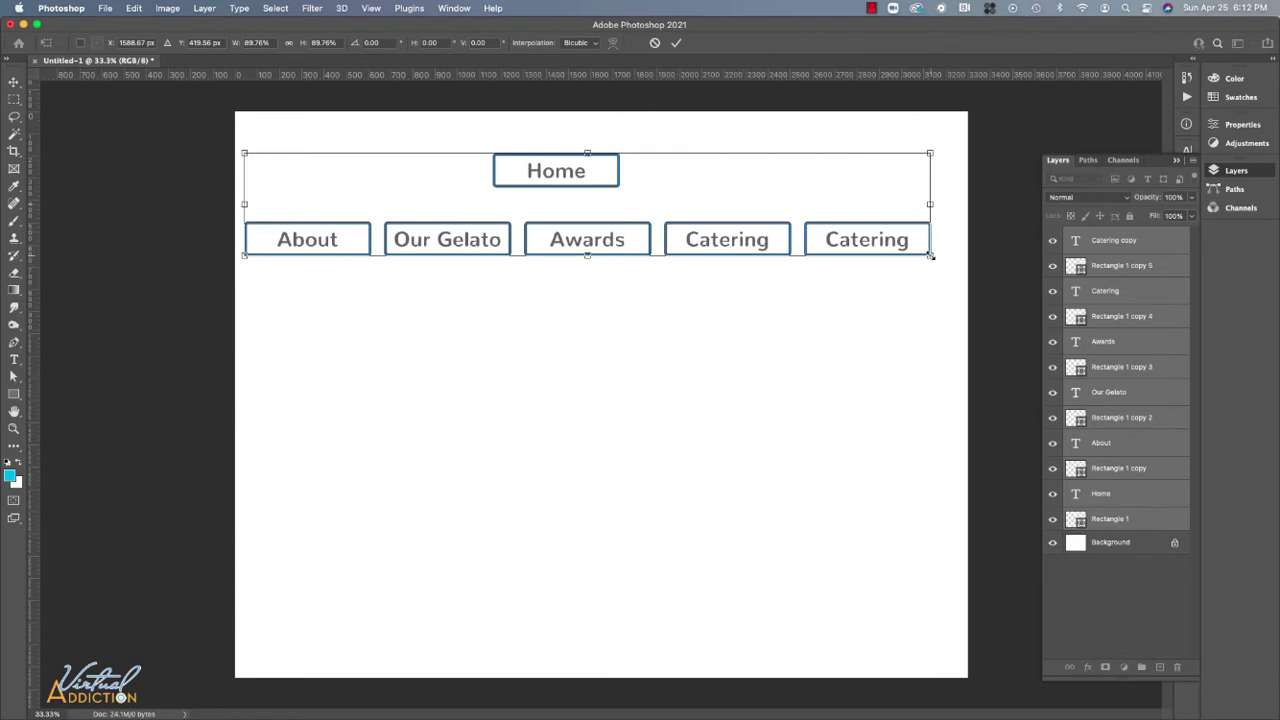
left_click_drag(930, 256, 912, 245)
key("Return")
Change the last button's label from 'Catering' to 'Contact'.
key("t")
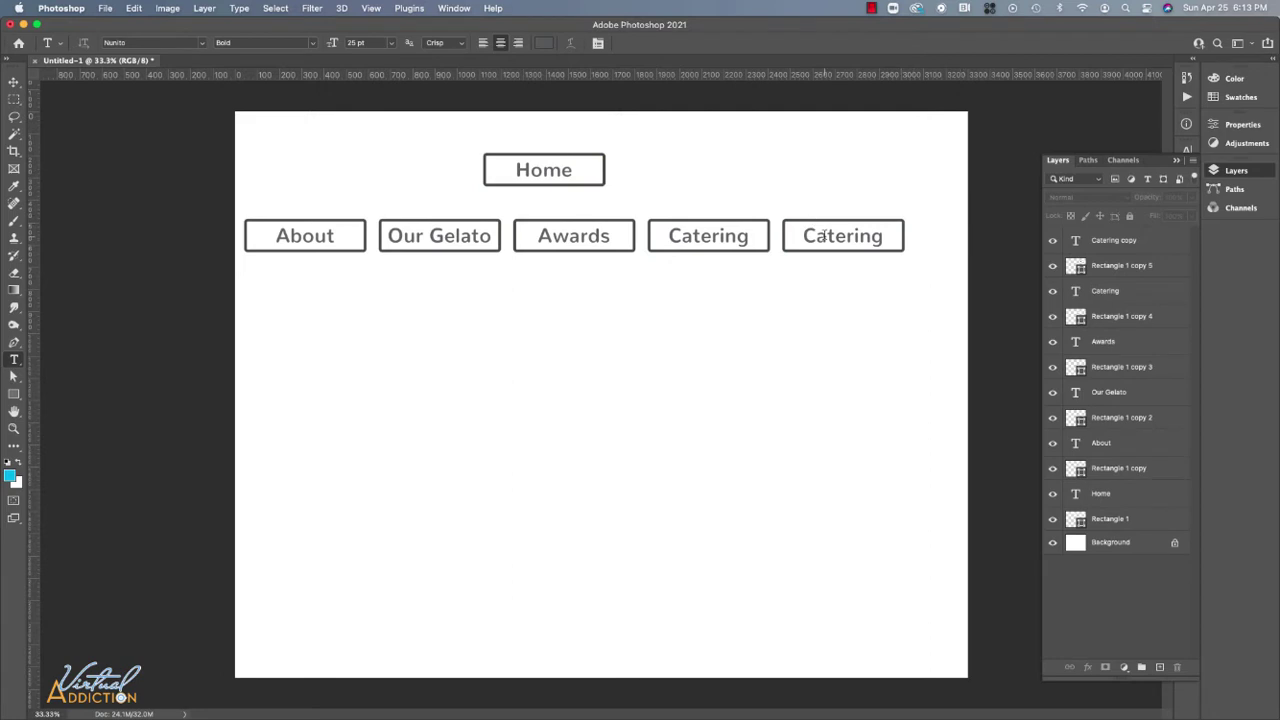
double_click(822, 235)
type("Contact")
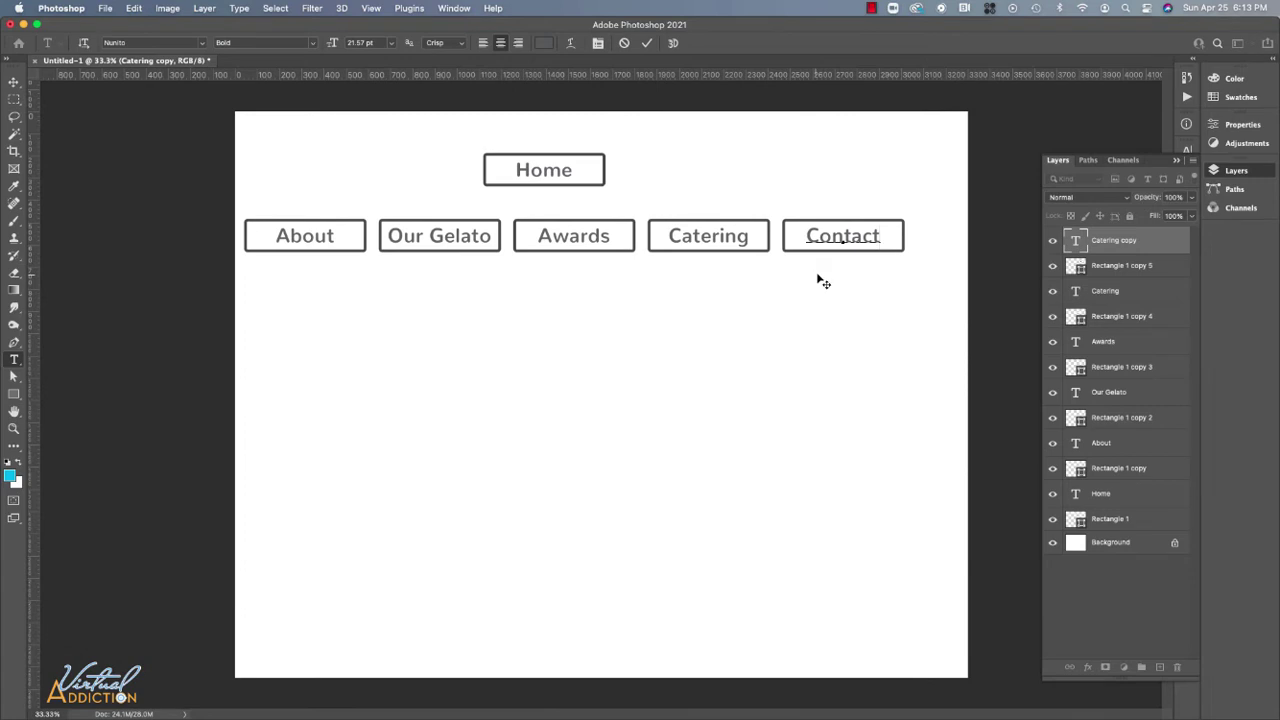
left_click(14, 82)
Duplicate the Contact button and position the copy directly beneath the original.
left_click_drag(777, 201, 937, 279)
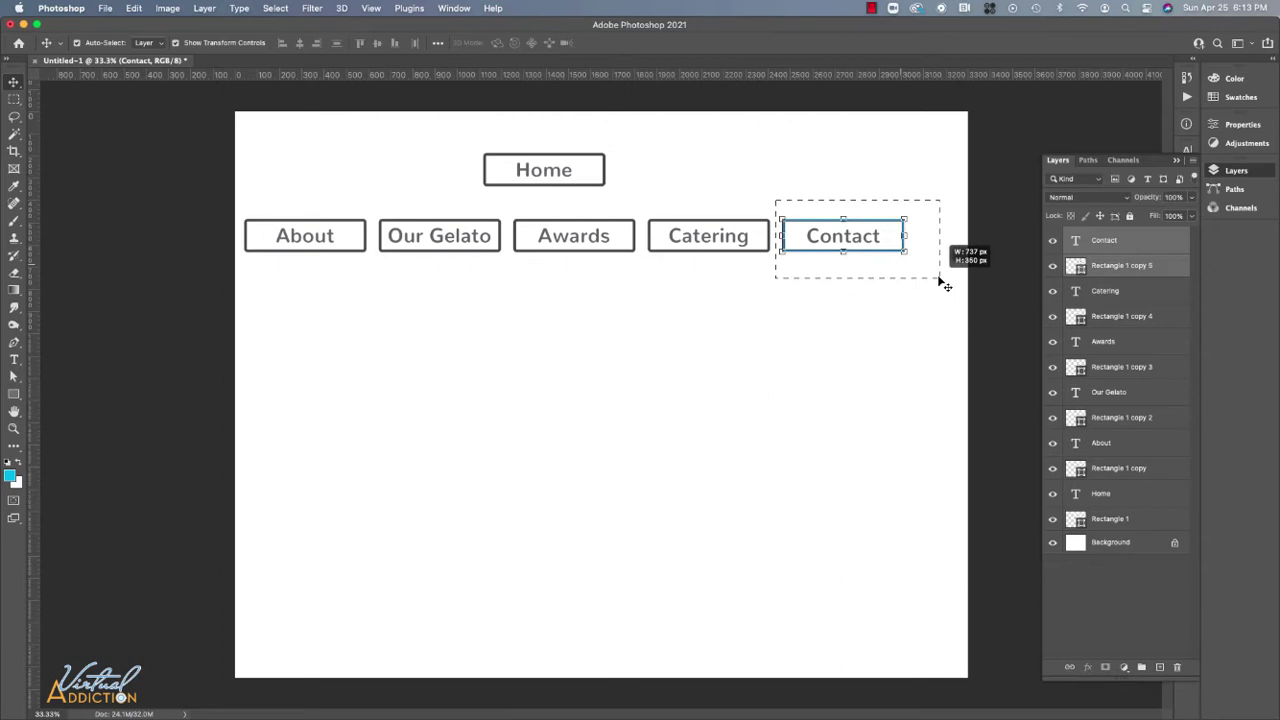
left_click_drag(838, 236, 846, 292)
key("Escape")
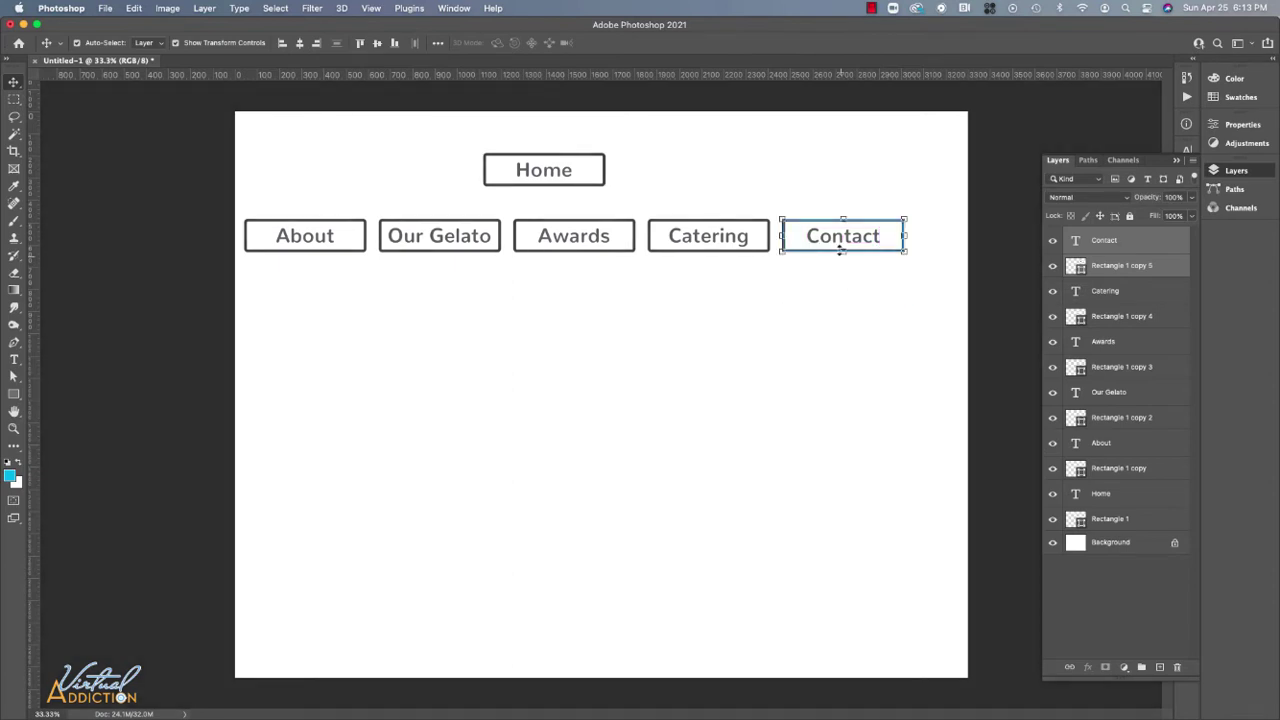
left_click_drag(838, 237, 835, 290)
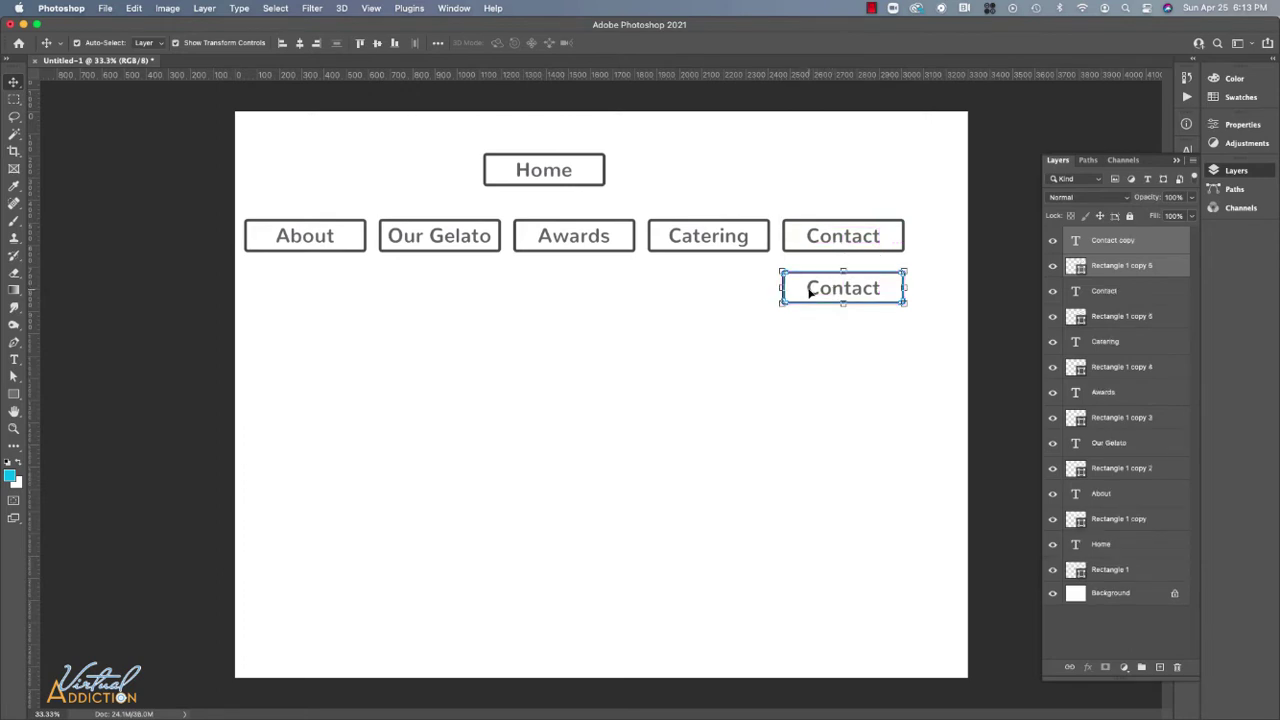
left_click_drag(811, 291, 861, 291)
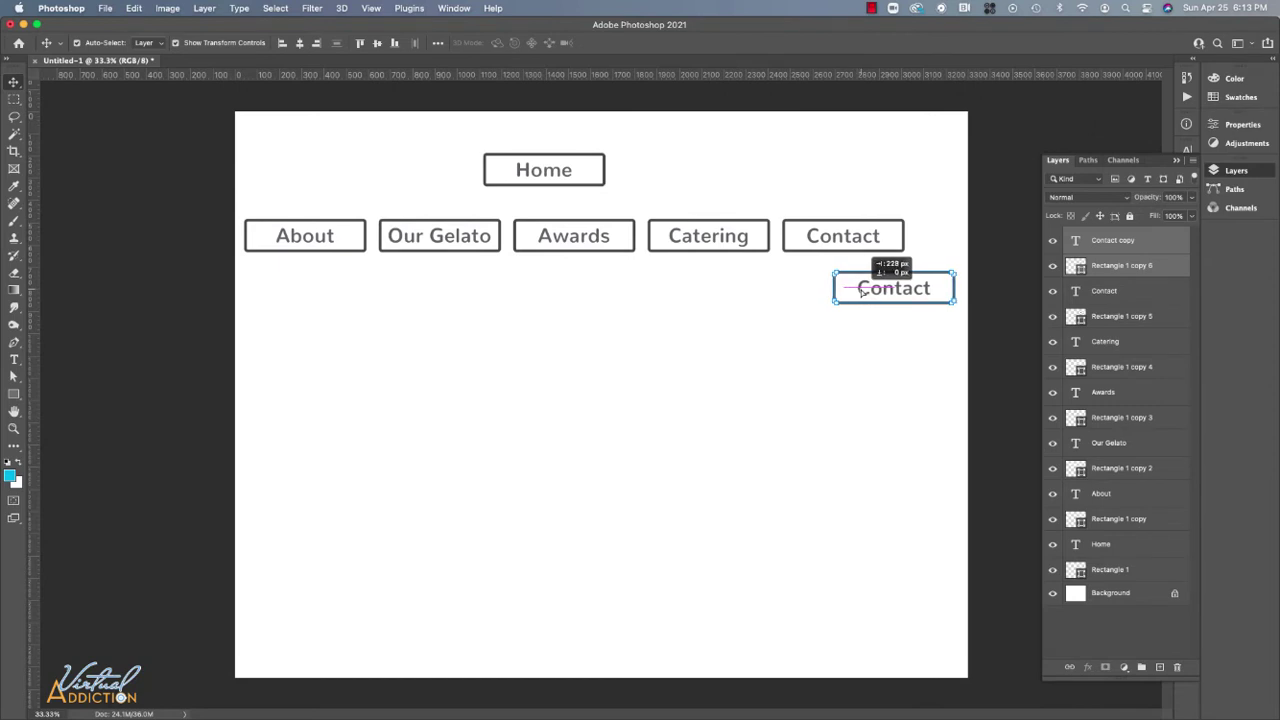
mouse_move(861, 291)
left_mouse_down()
mouse_move(864, 337)
mouse_move(864, 290)
left_mouse_up()
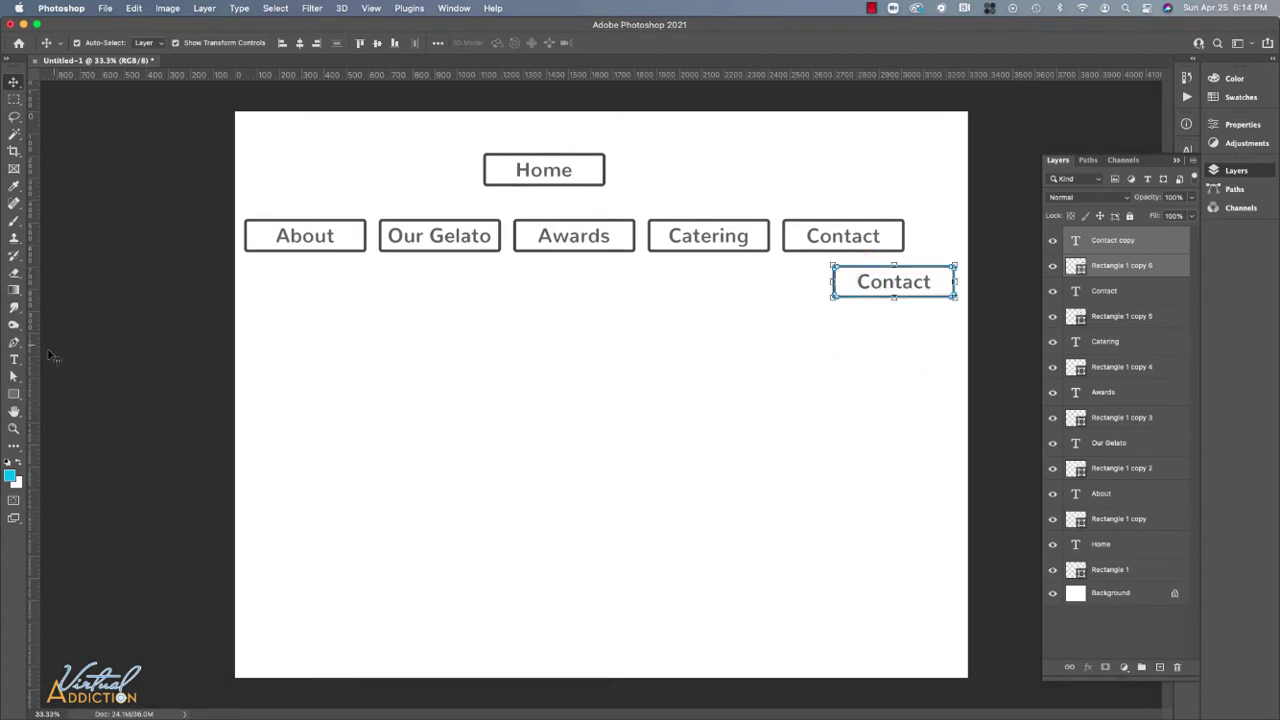
left_click(15, 359)
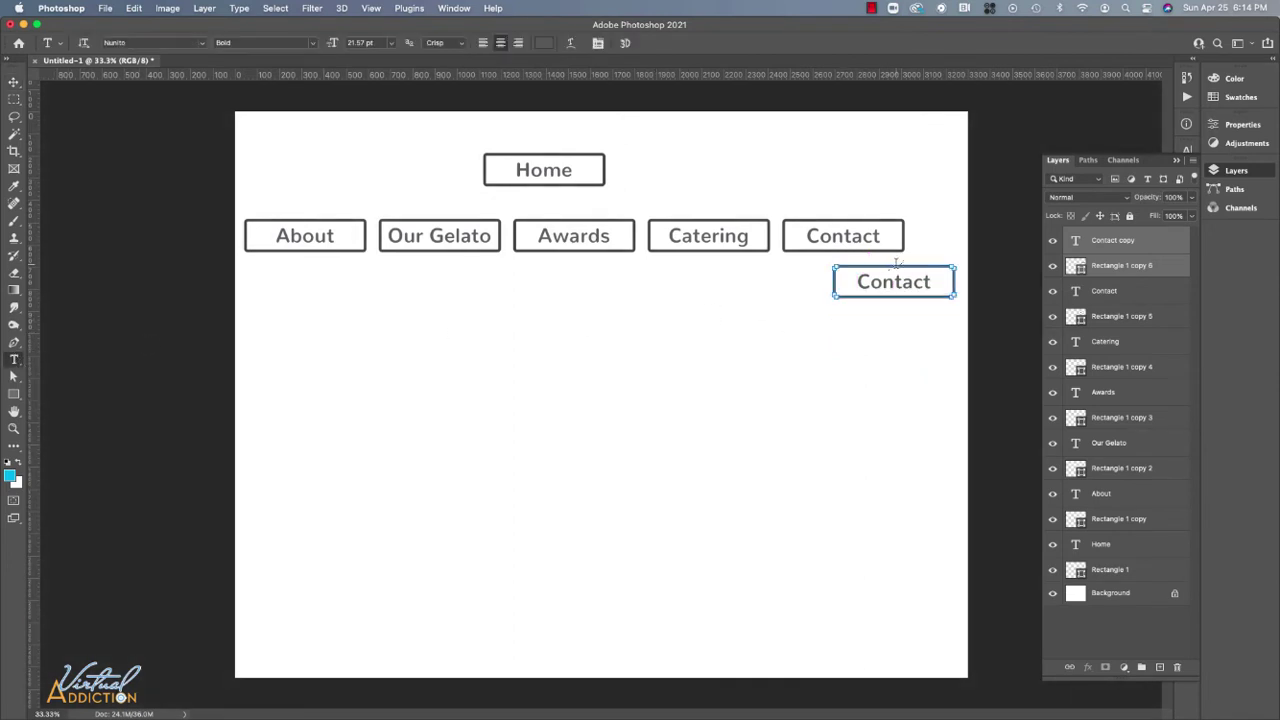
key("v")
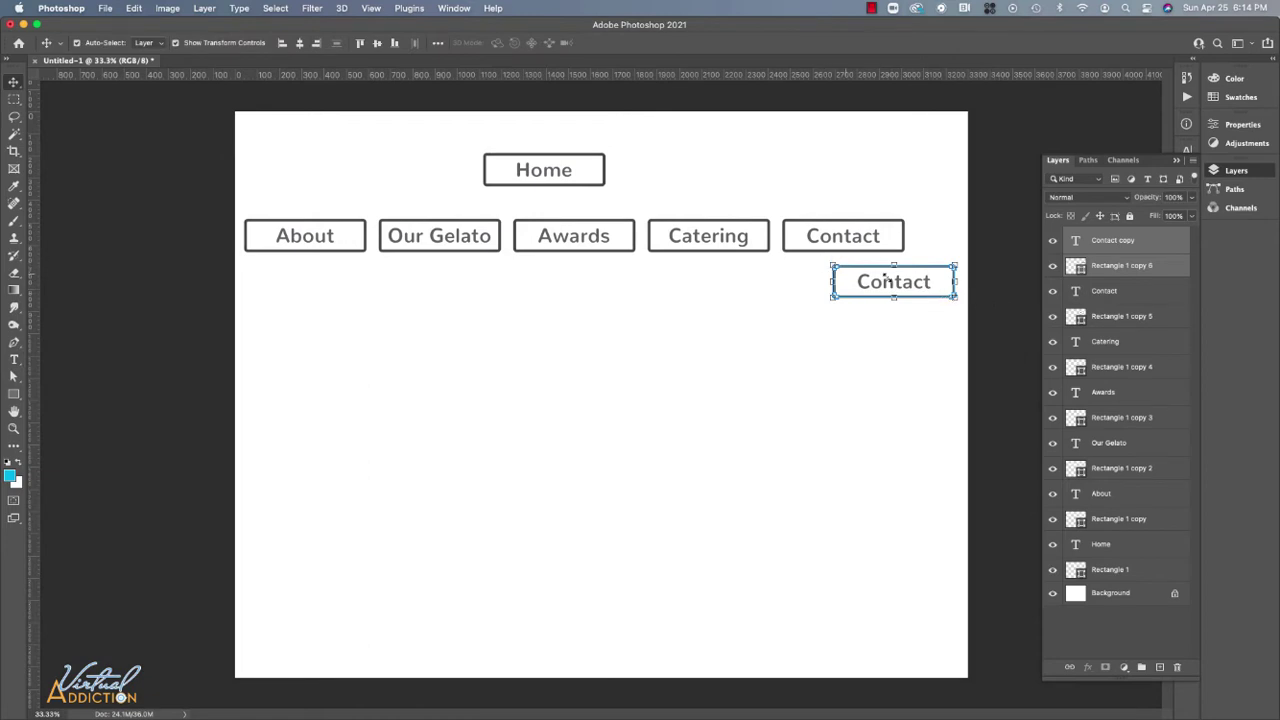
Alt-drag a second Contact copy below the first, evenly spaced under Contact.
left_click_drag(886, 286, 890, 329)
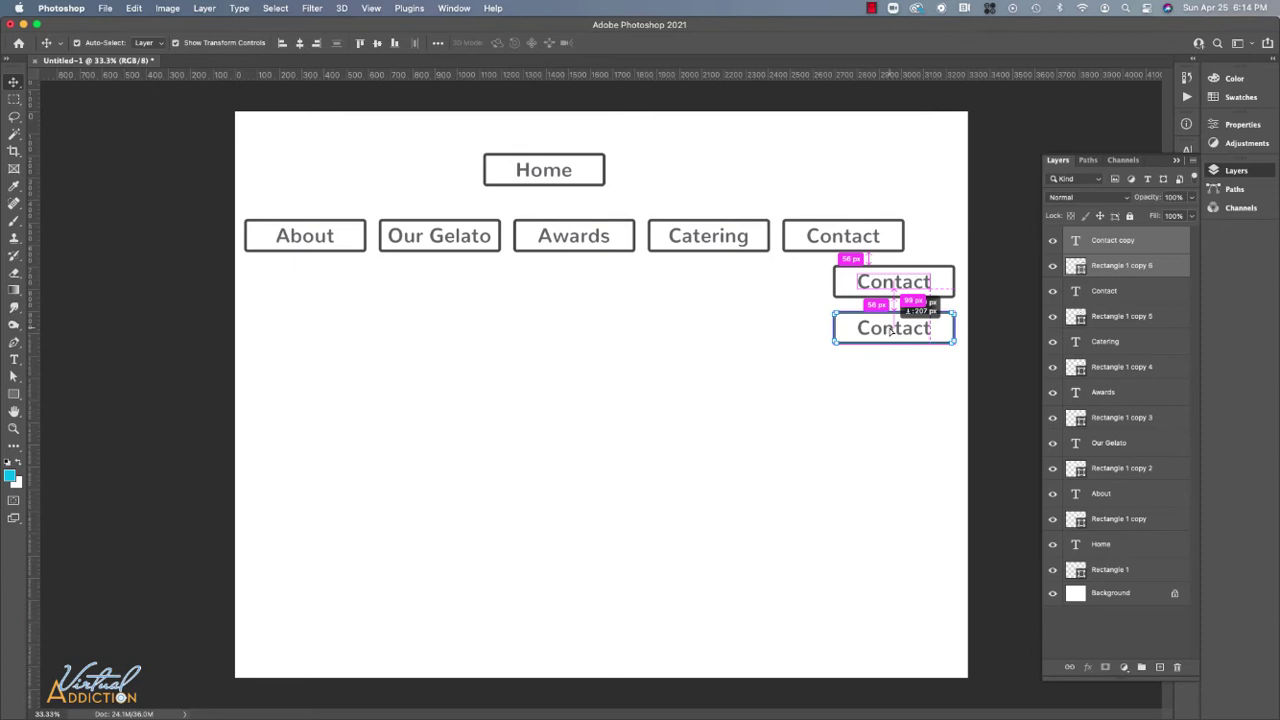
left_click_drag(890, 330, 891, 331)
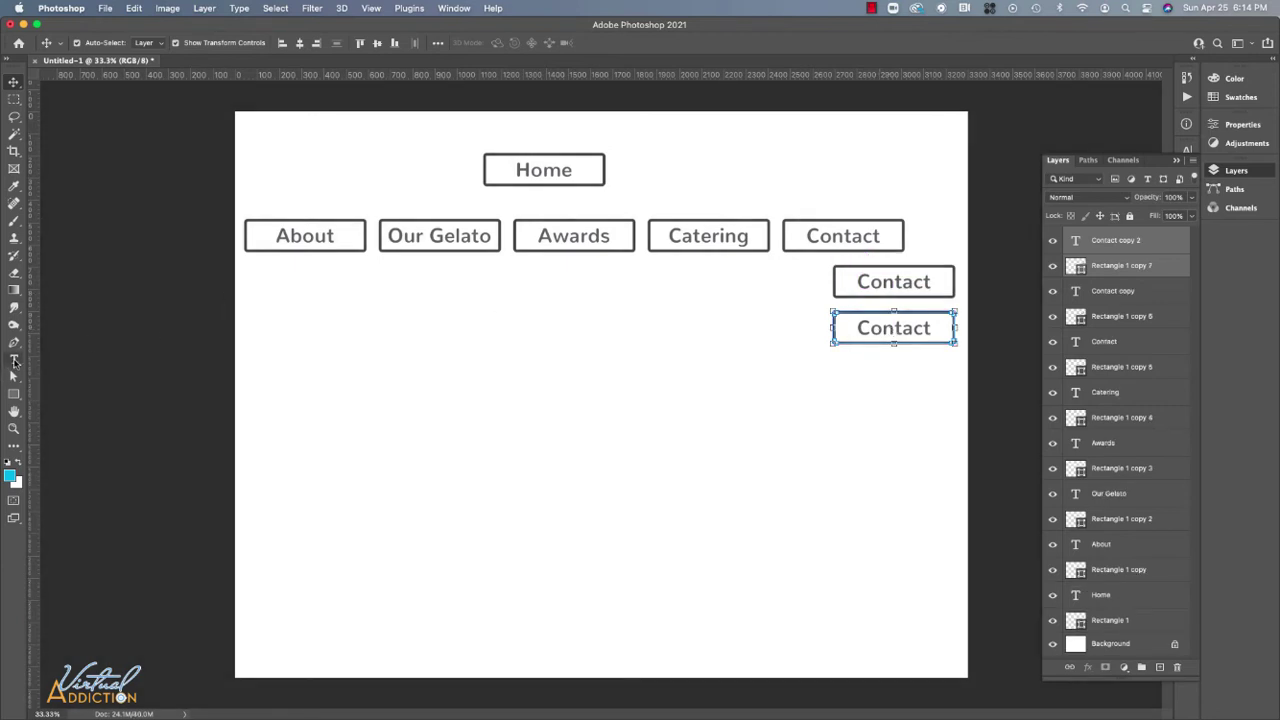
Retype the two copied Contact labels as Locations and Careers.
left_click(14, 361)
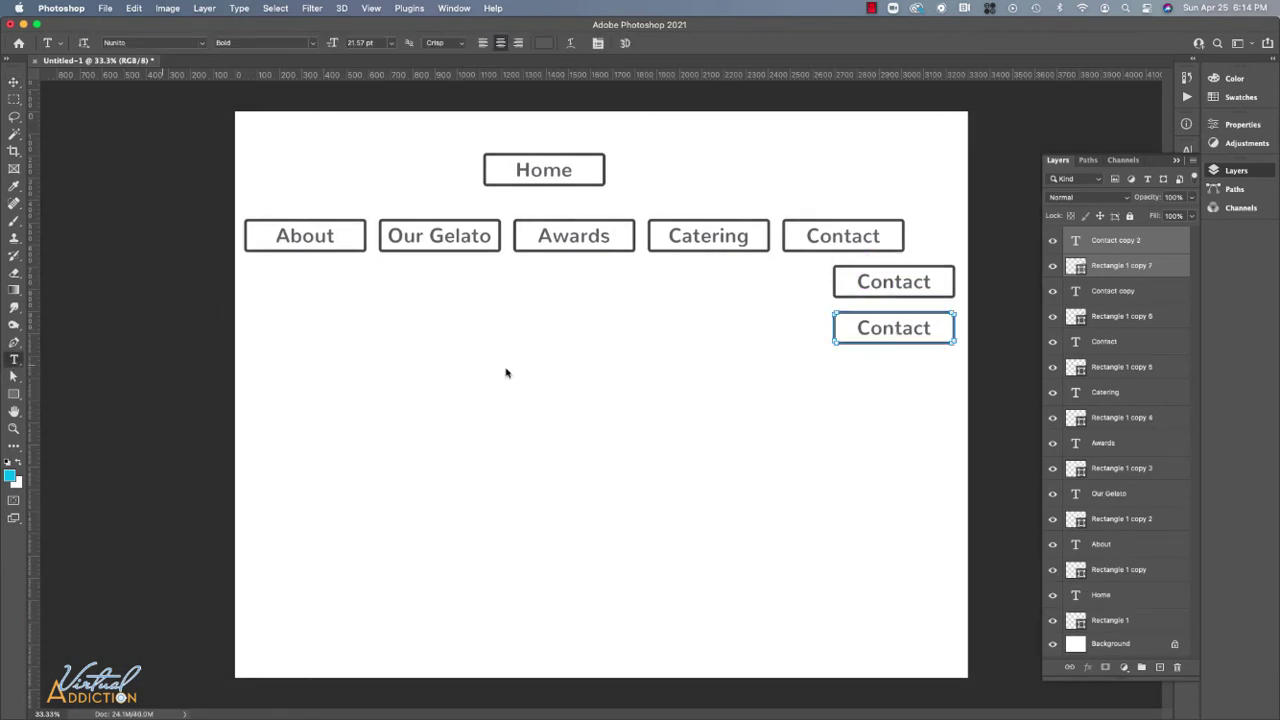
double_click(897, 282)
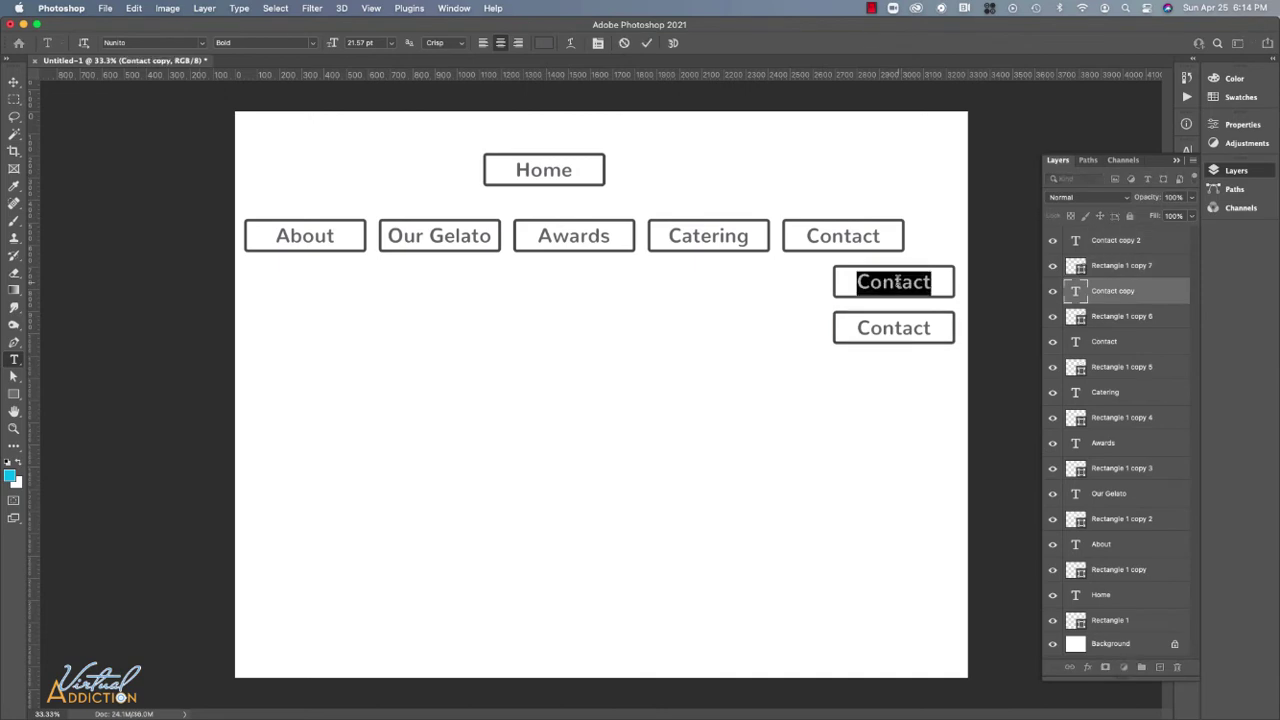
type("Locations")
double_click(887, 328)
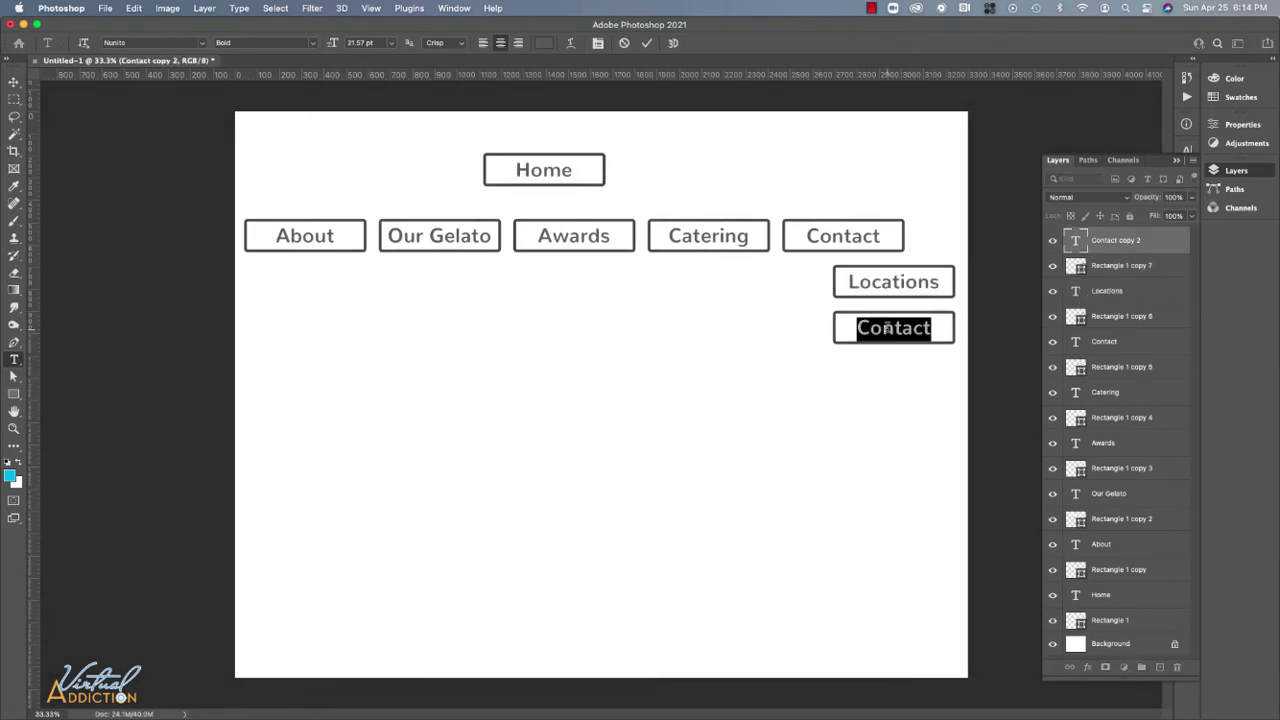
type("Careers")
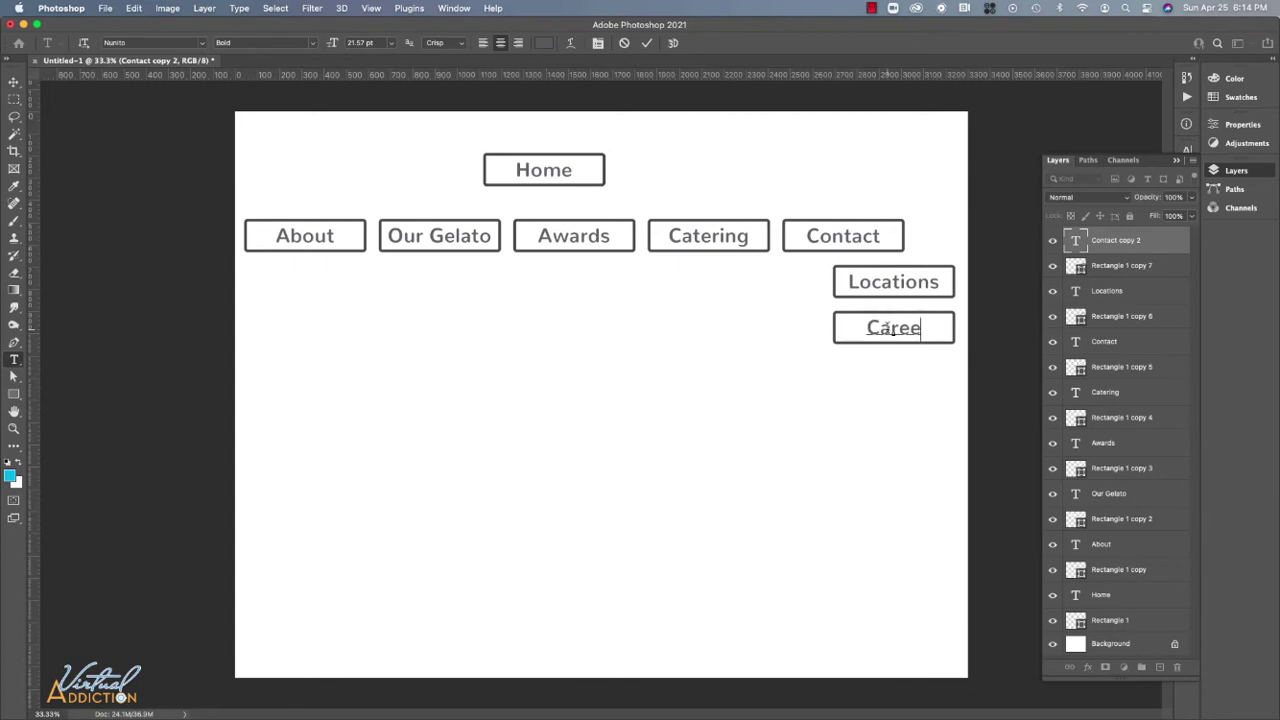
Move the Home box and its label right, keeping its height, so it sits centred above Awards.
left_click(24, 88)
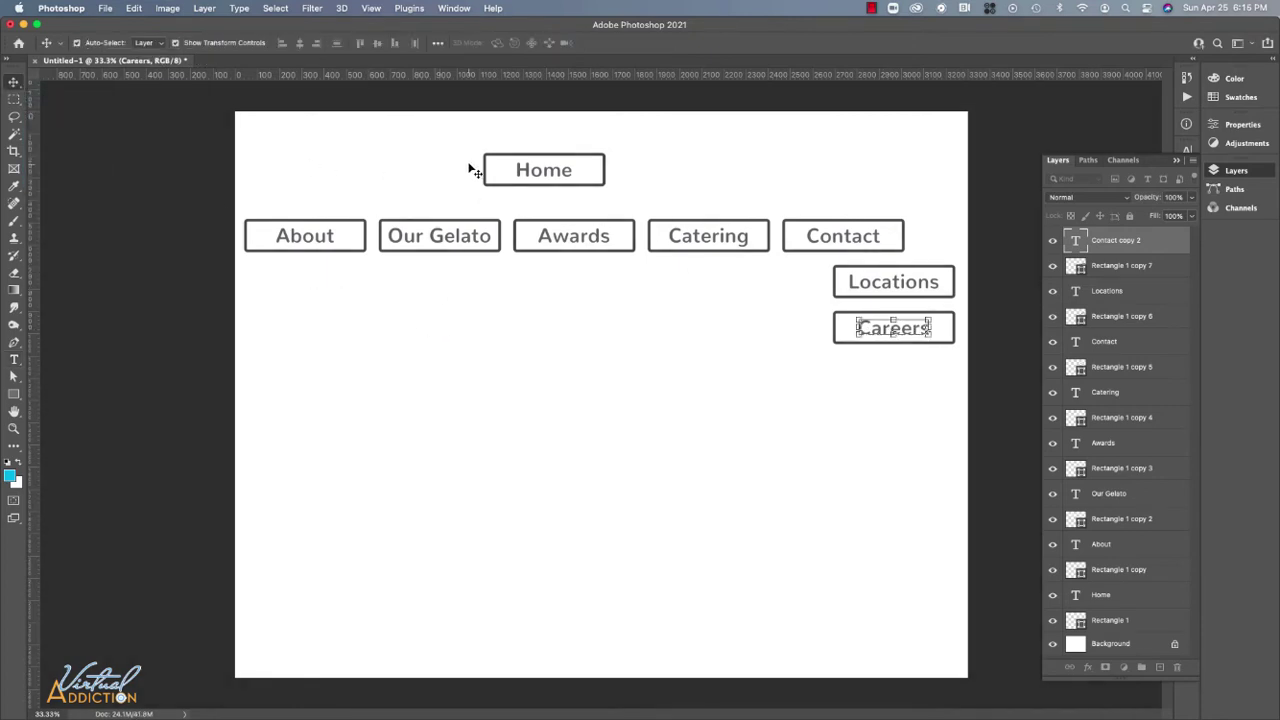
left_click_drag(460, 132, 655, 197)
left_click_drag(556, 177, 587, 182)
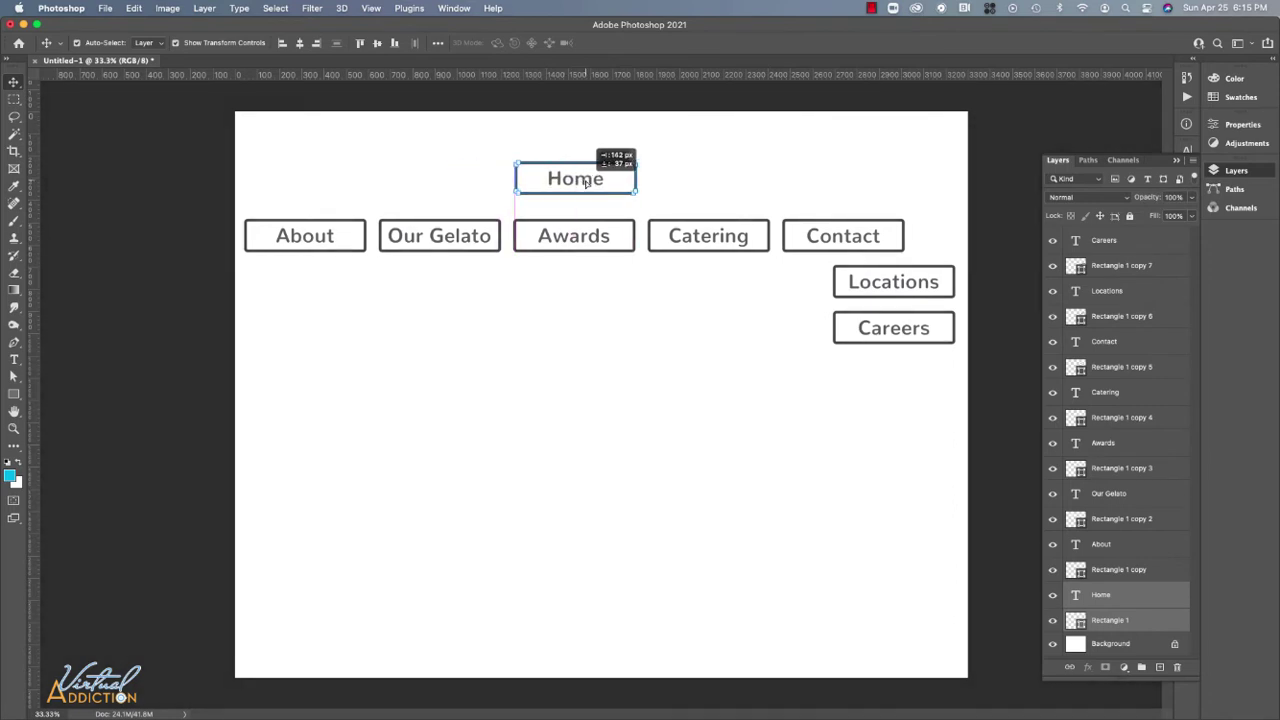
left_click_drag(587, 182, 587, 173)
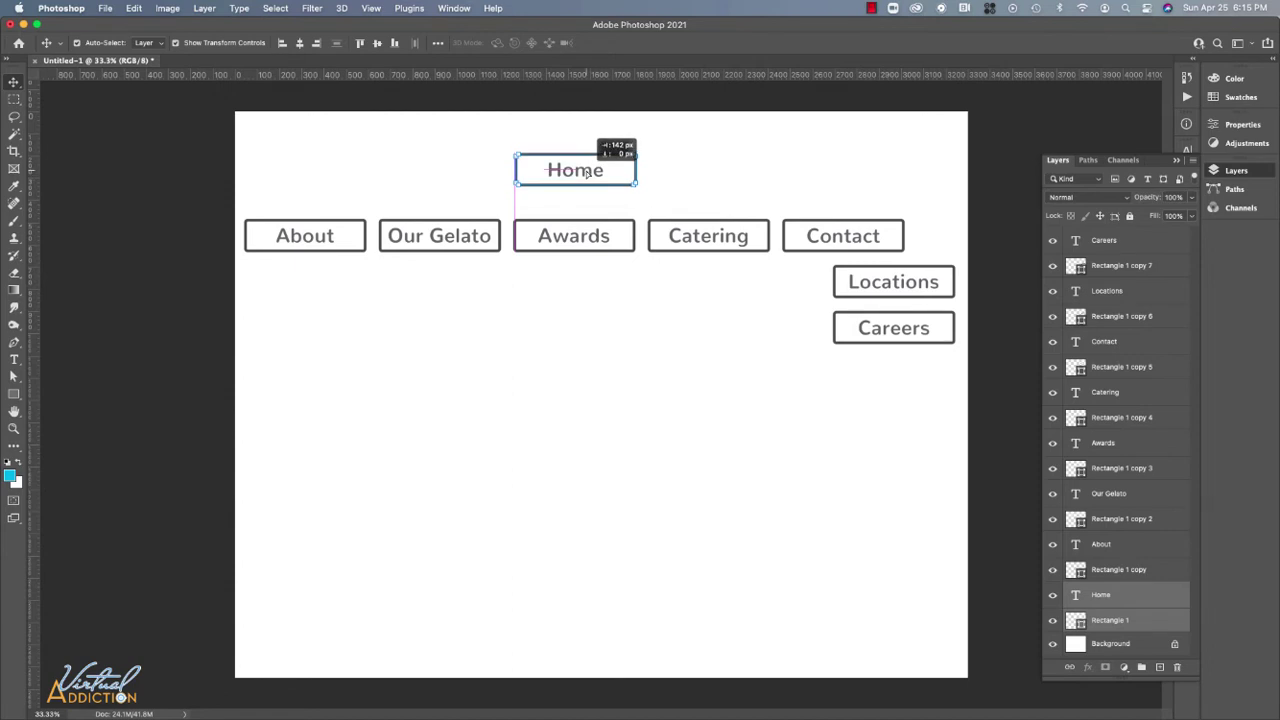
left_click_drag(587, 173, 587, 173)
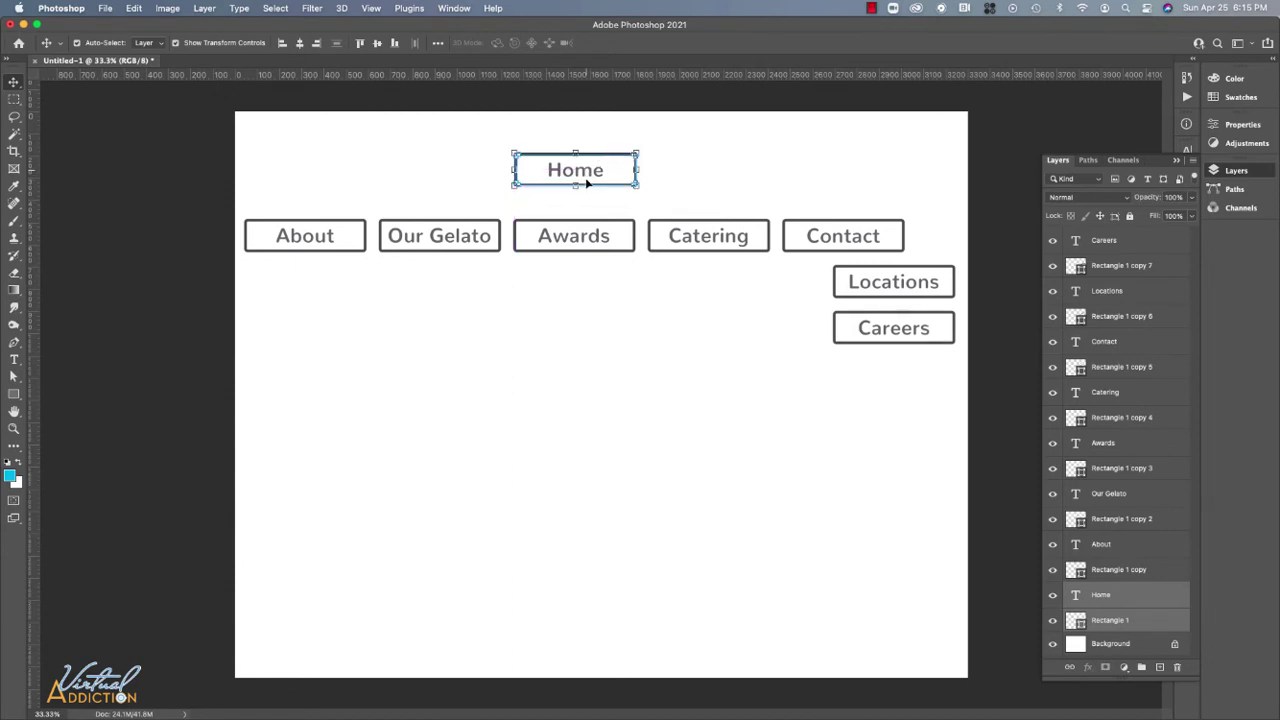
Switch from the Rectangle tool to the Line Tool.
left_click(15, 394)
right_click(18, 397)
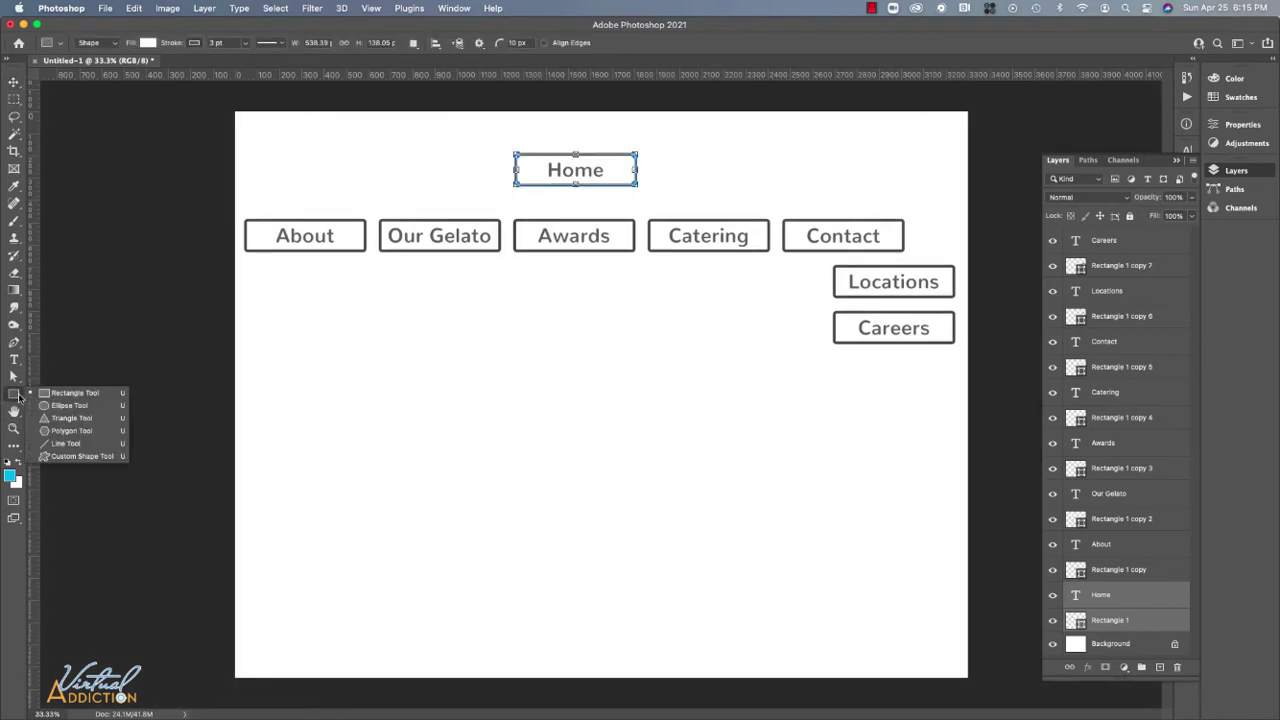
left_click(68, 444)
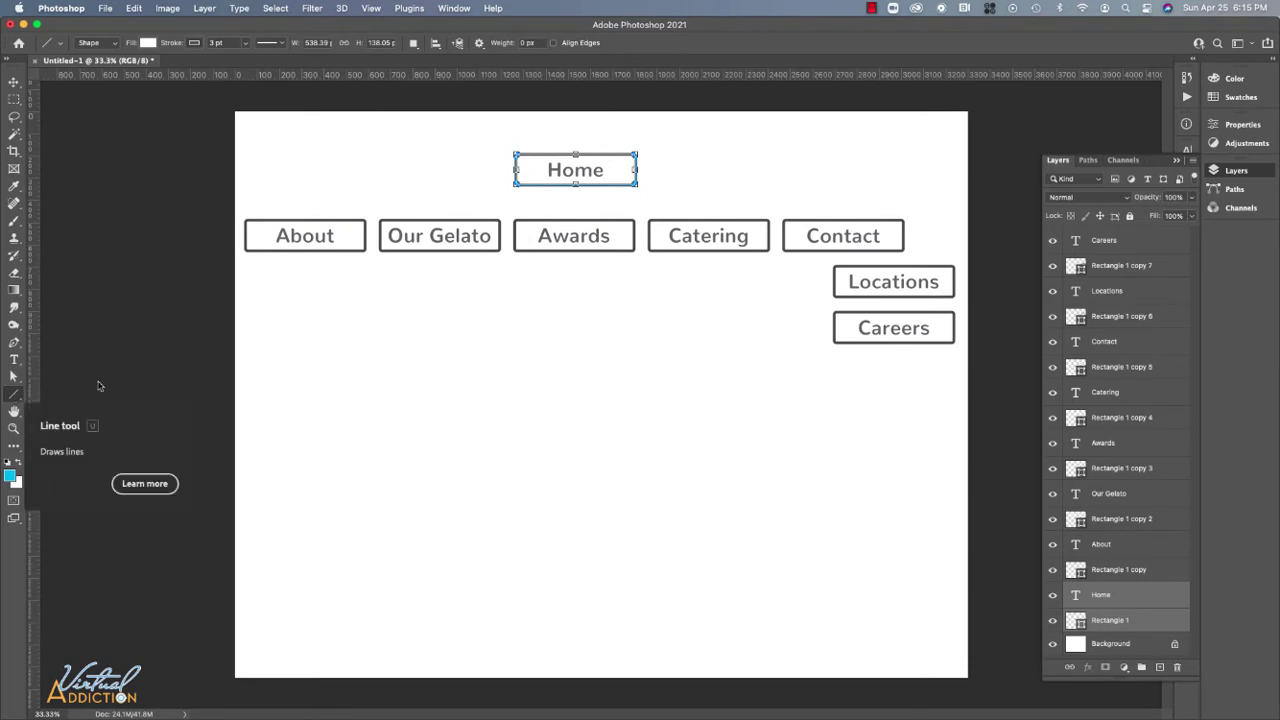
Undo the accidental dark grey fill on Home, deselect it, and return to the Line tool.
left_click(149, 44)
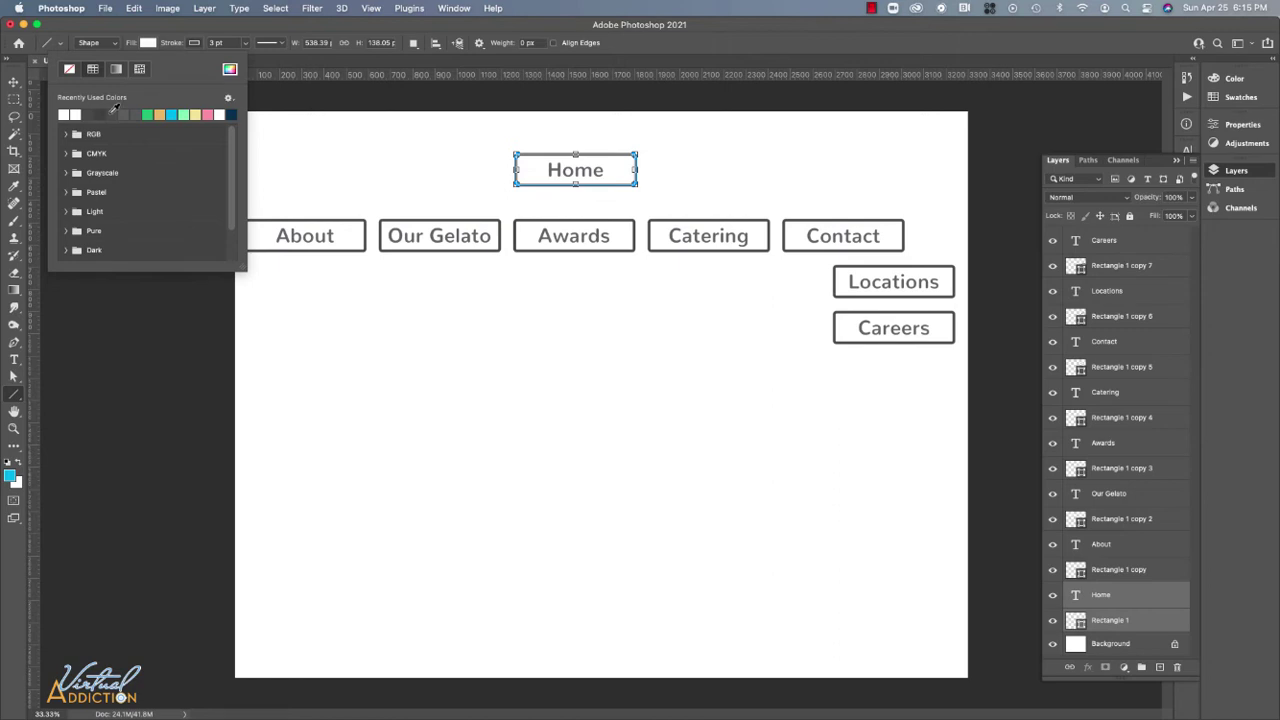
left_click(111, 113)
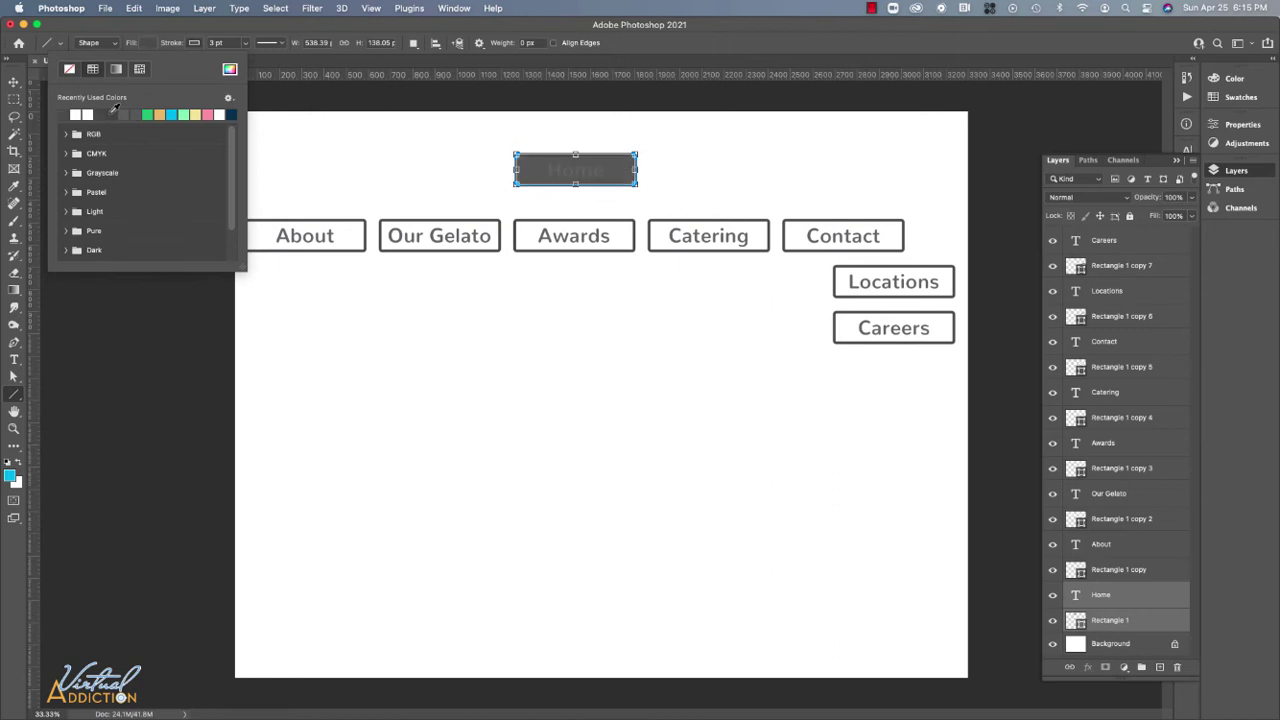
left_click(16, 86)
key("super+z")
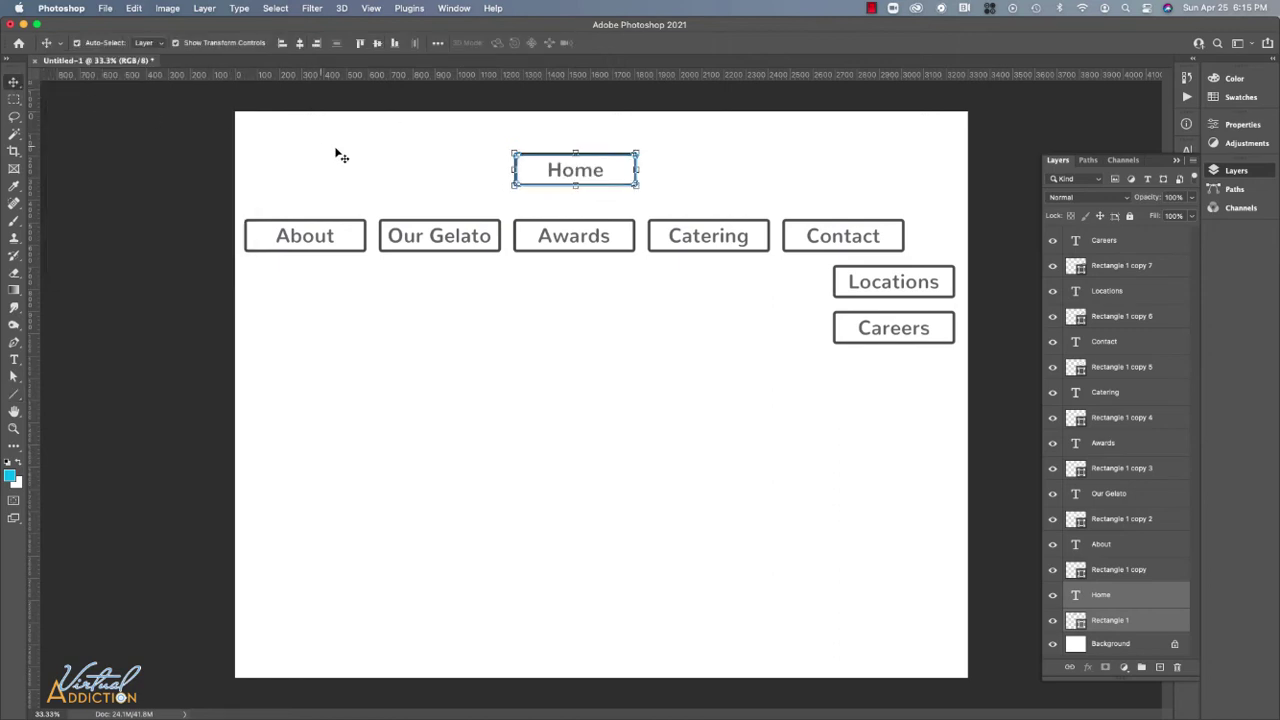
left_click(336, 157)
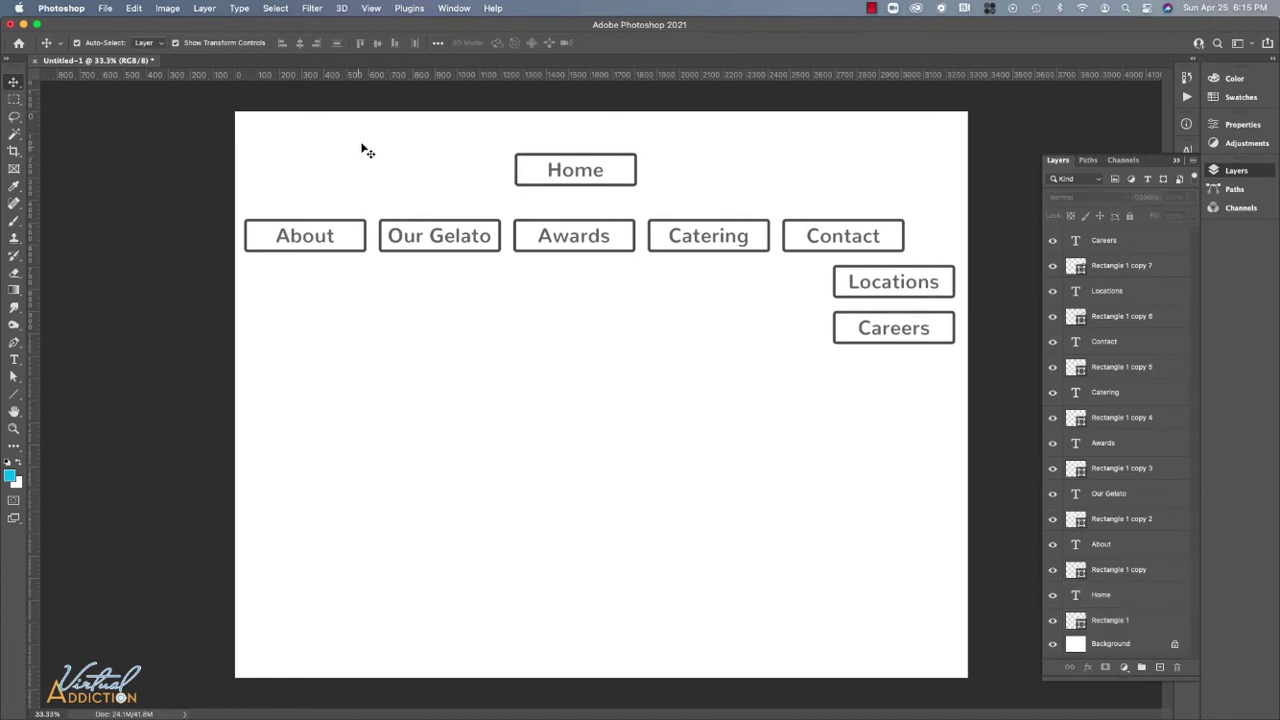
left_click(14, 393)
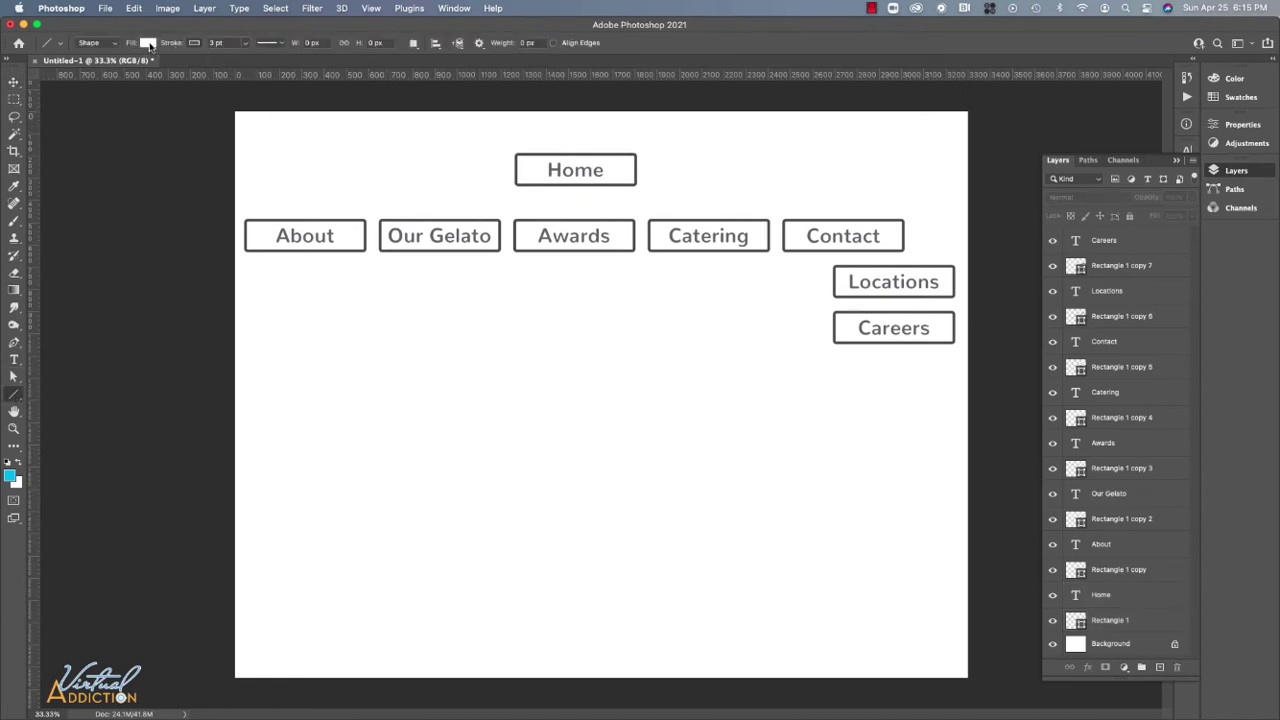
Draw a short vertical connector down from Home's bottom edge, then deselect it.
left_click(148, 43)
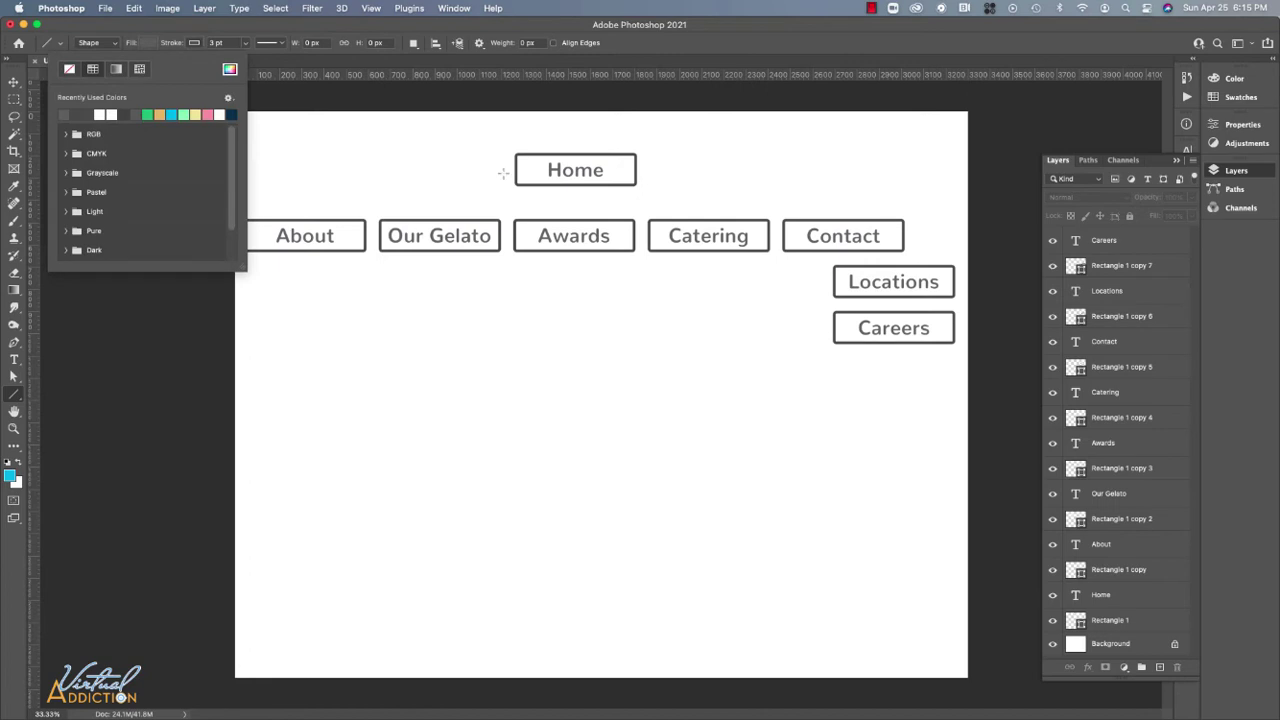
left_click(576, 185)
left_click_drag(576, 186, 576, 208)
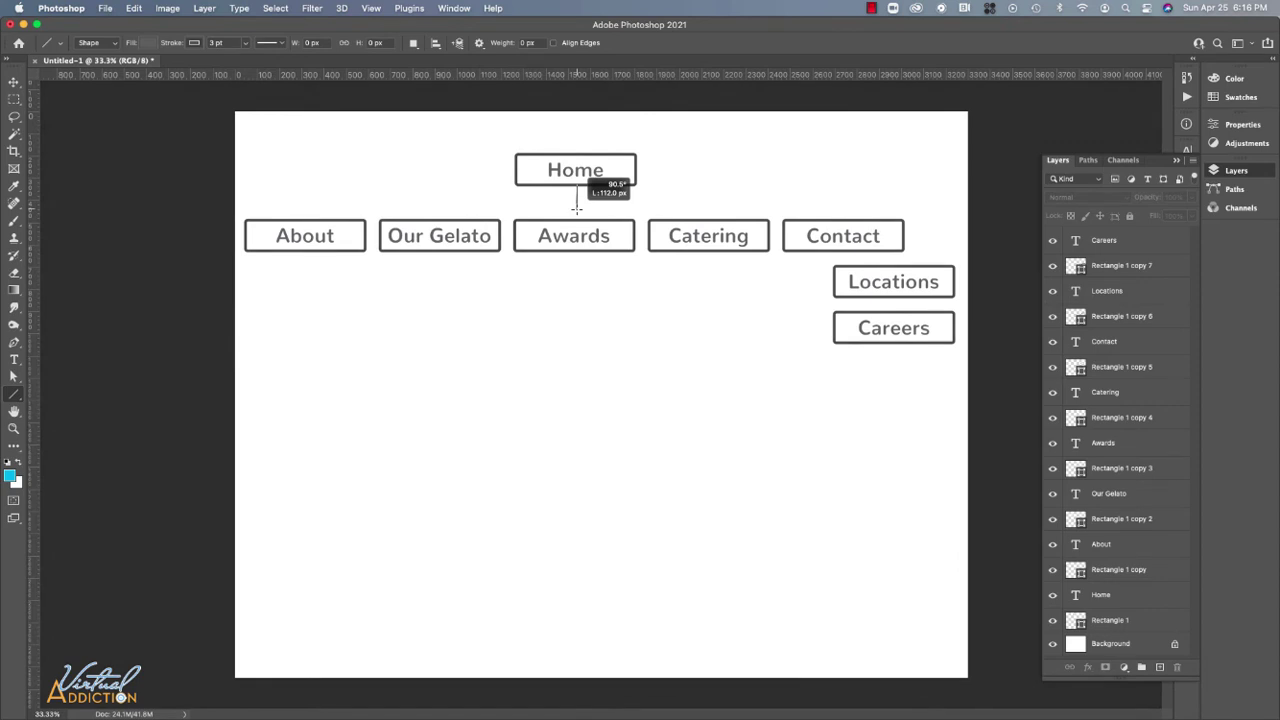
left_click_drag(576, 207, 576, 200)
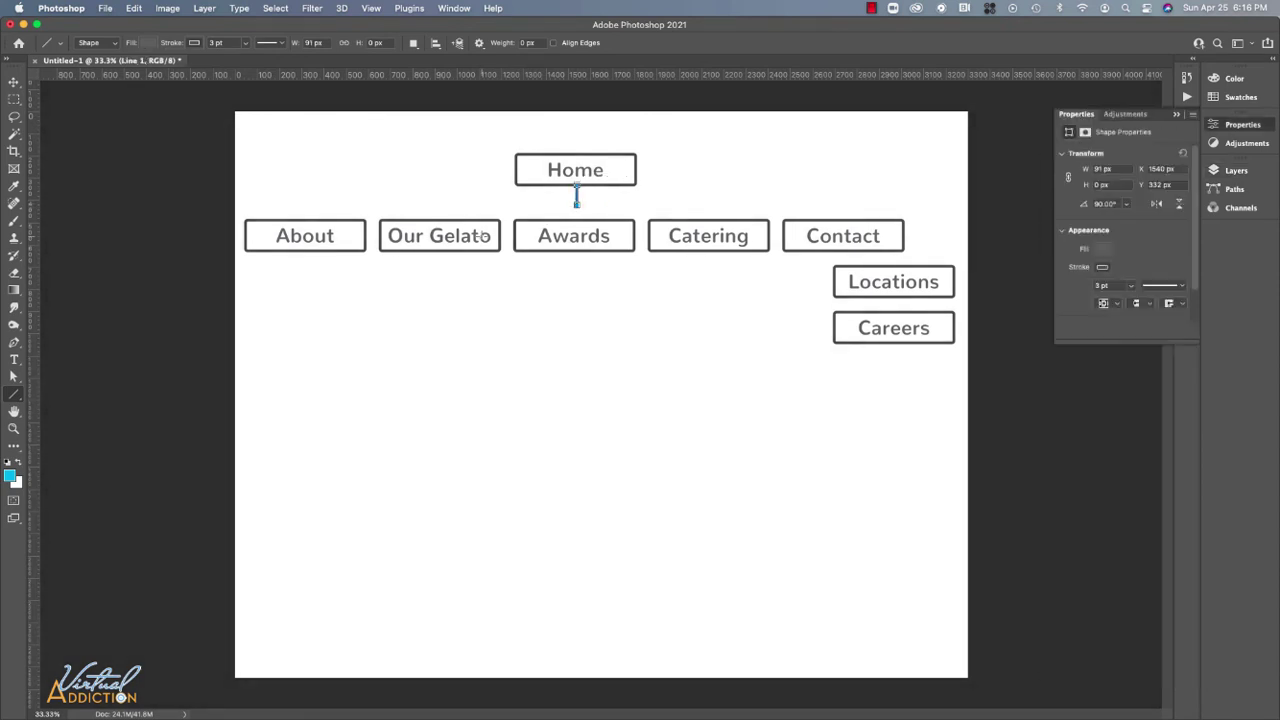
left_click(14, 81)
left_click(381, 153)
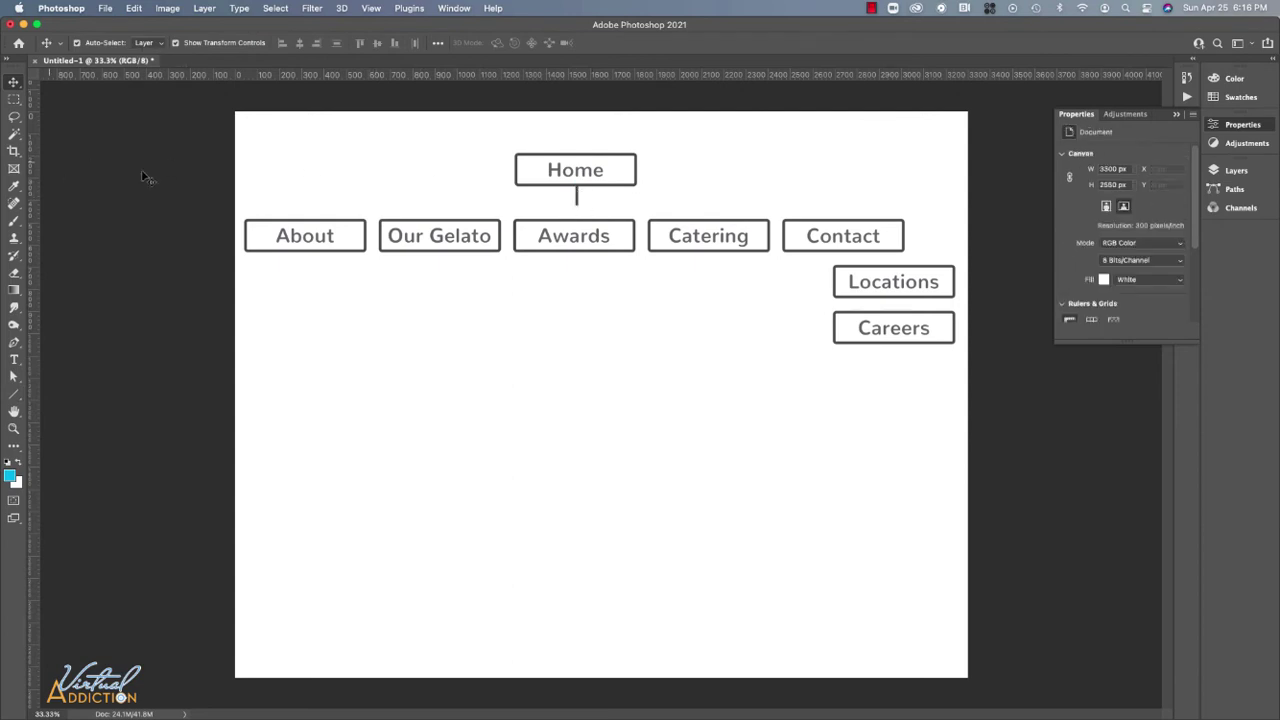
left_click(24, 396)
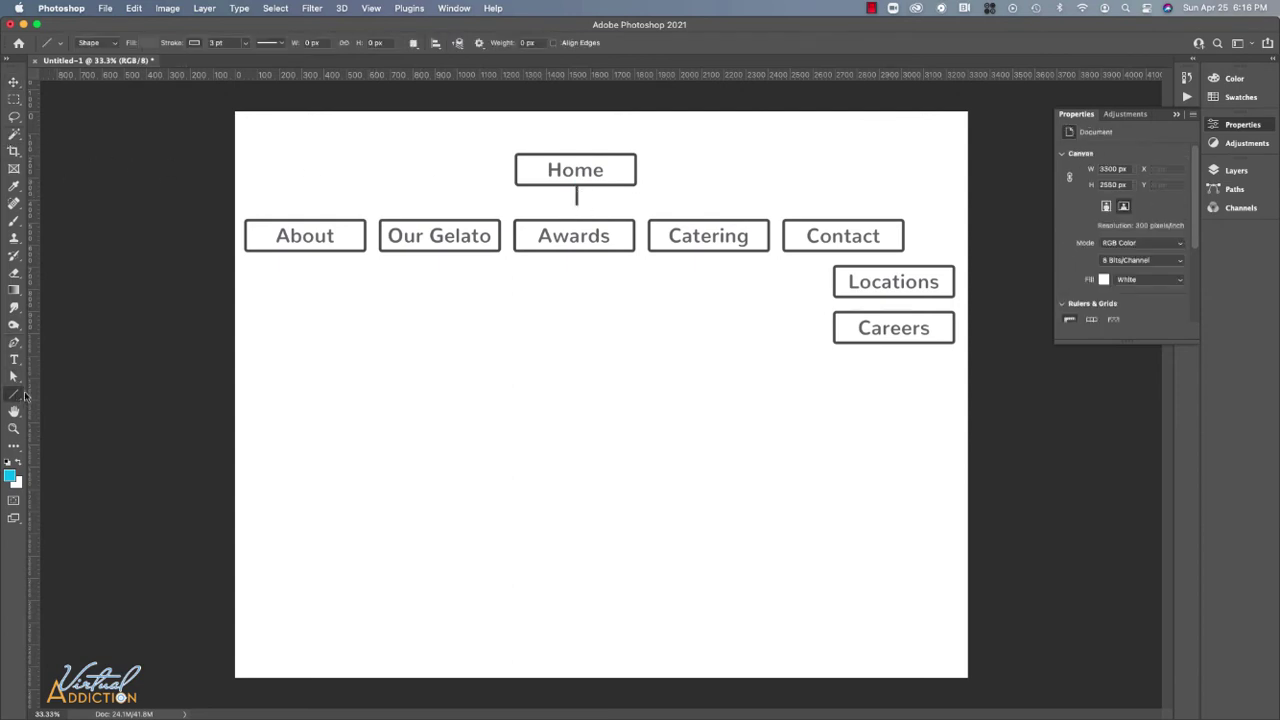
Draw a horizontal connector spanning About to Contact and nudge it down to Y 419 px.
left_click_drag(303, 202, 851, 202)
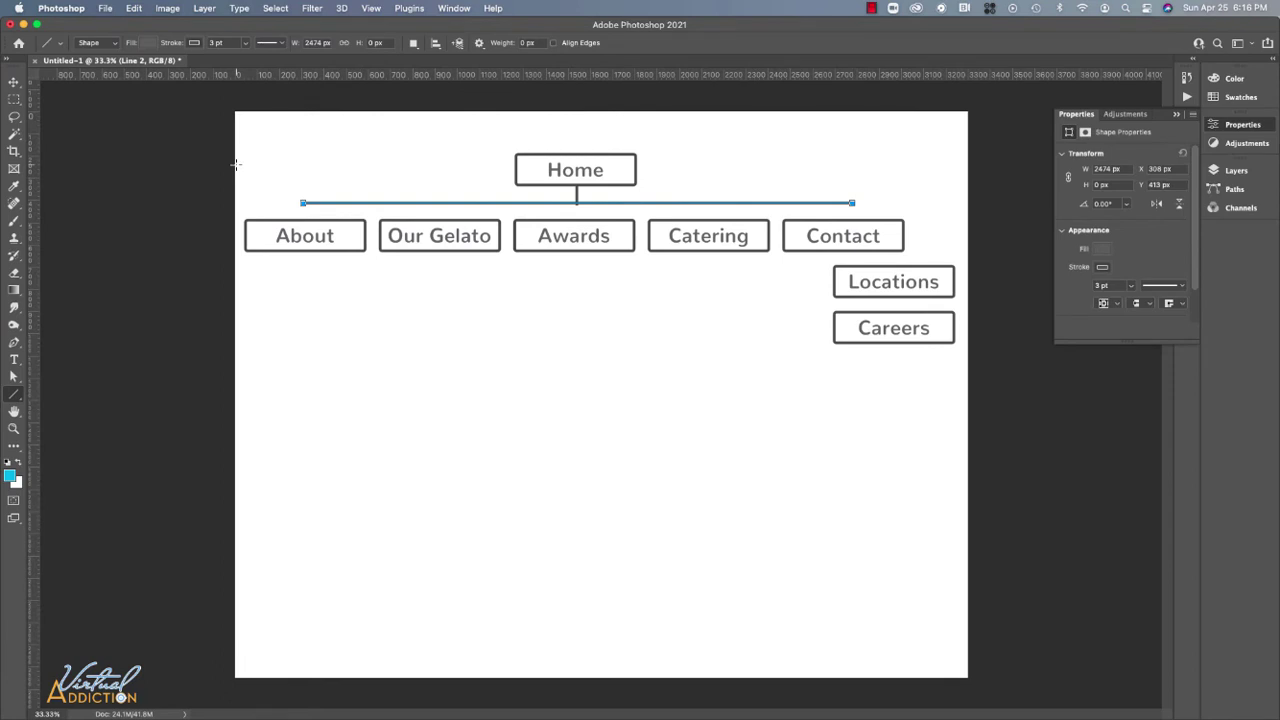
left_click(14, 81)
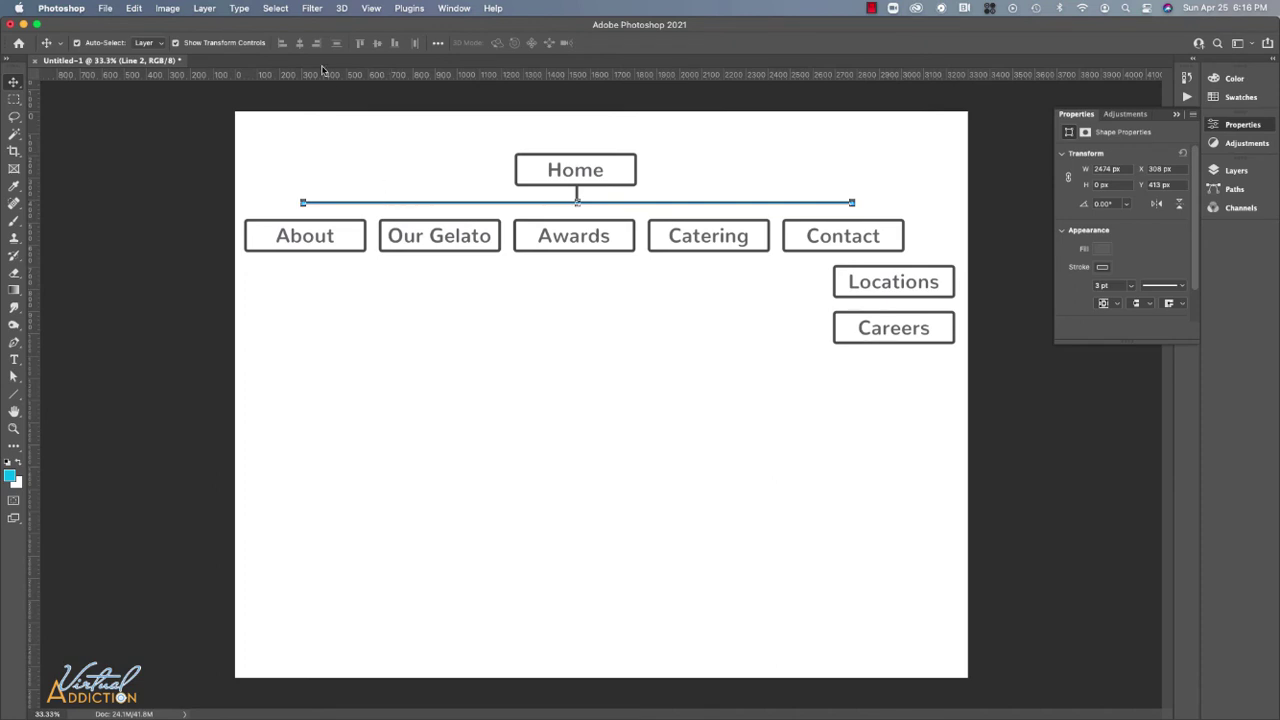
key("Down")
key("Down")
key("Down")
key("Down")
key("Down")
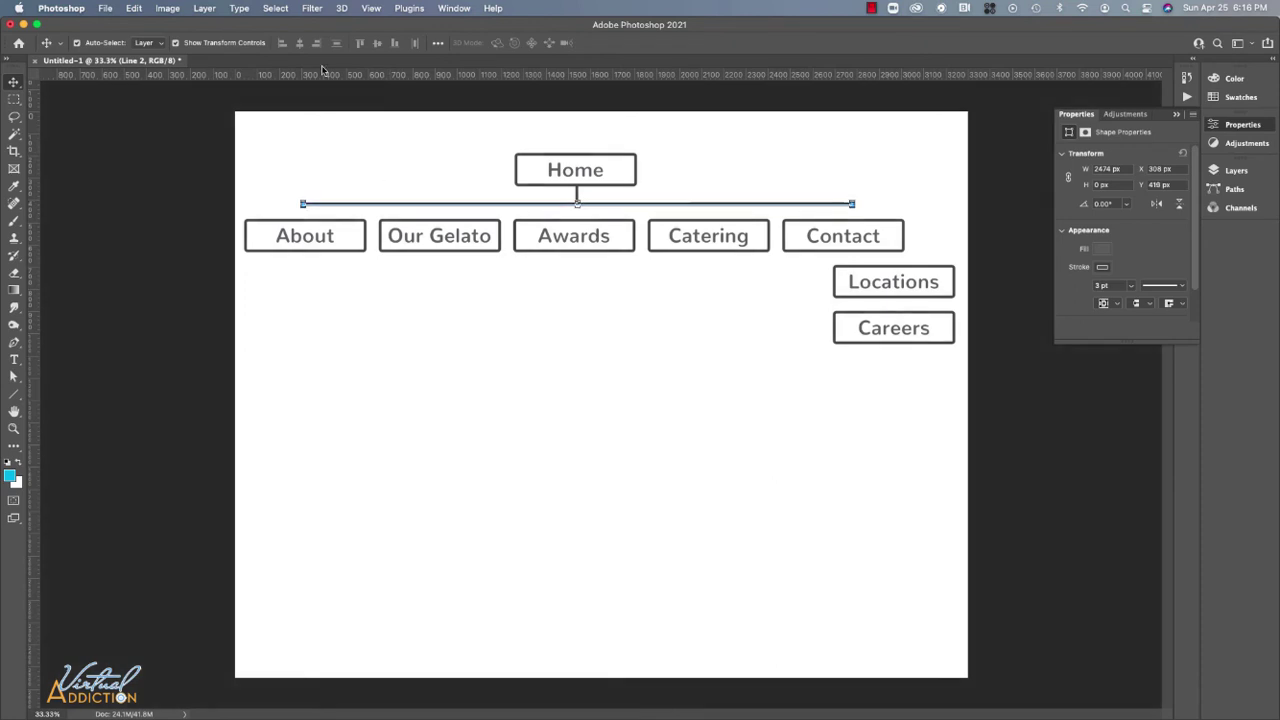
Exit path editing and show the Layers list instead of the shape properties.
left_click(14, 99)
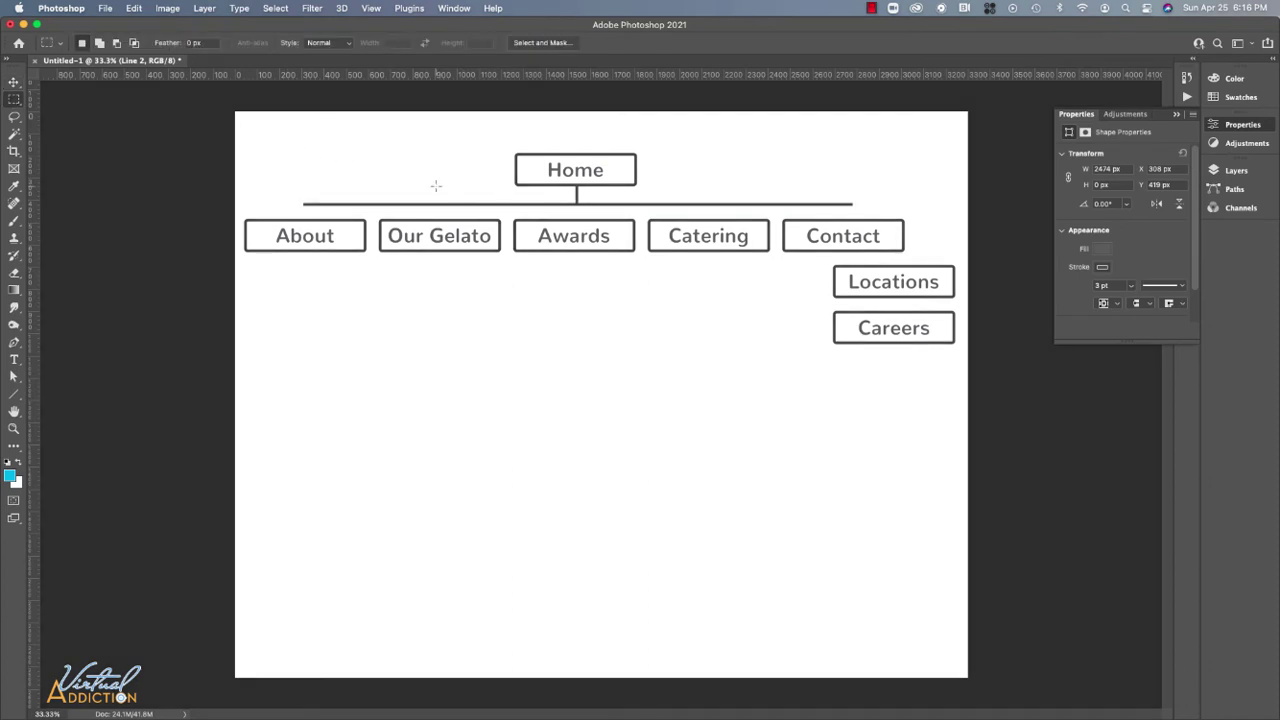
key("v")
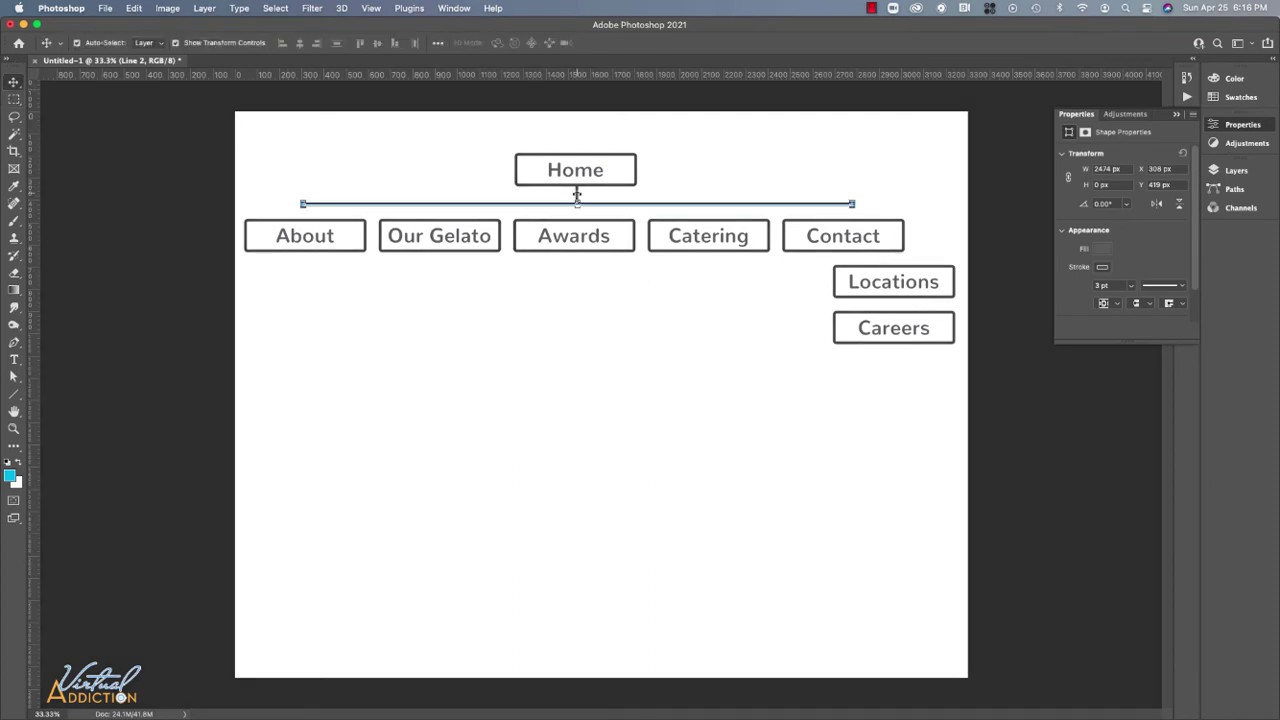
left_click(1230, 170)
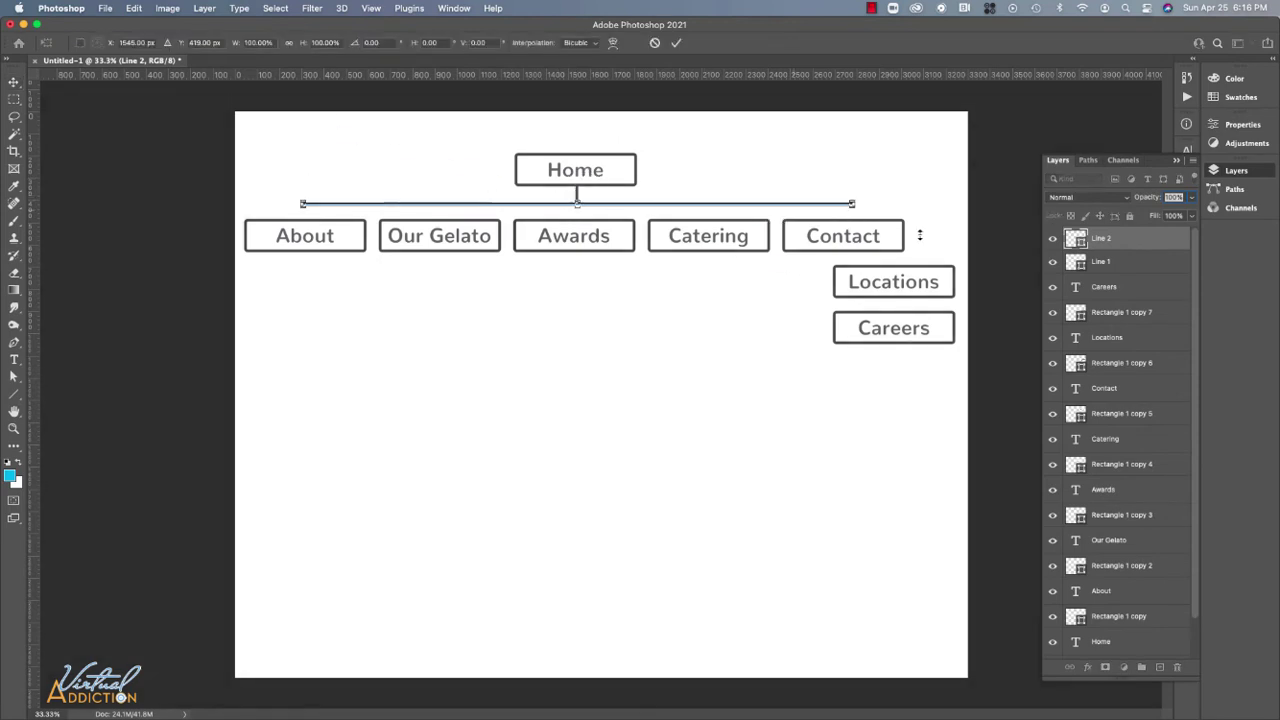
Duplicate the Line 1 connector layer and move the copy above the Contact box.
left_click(1103, 262)
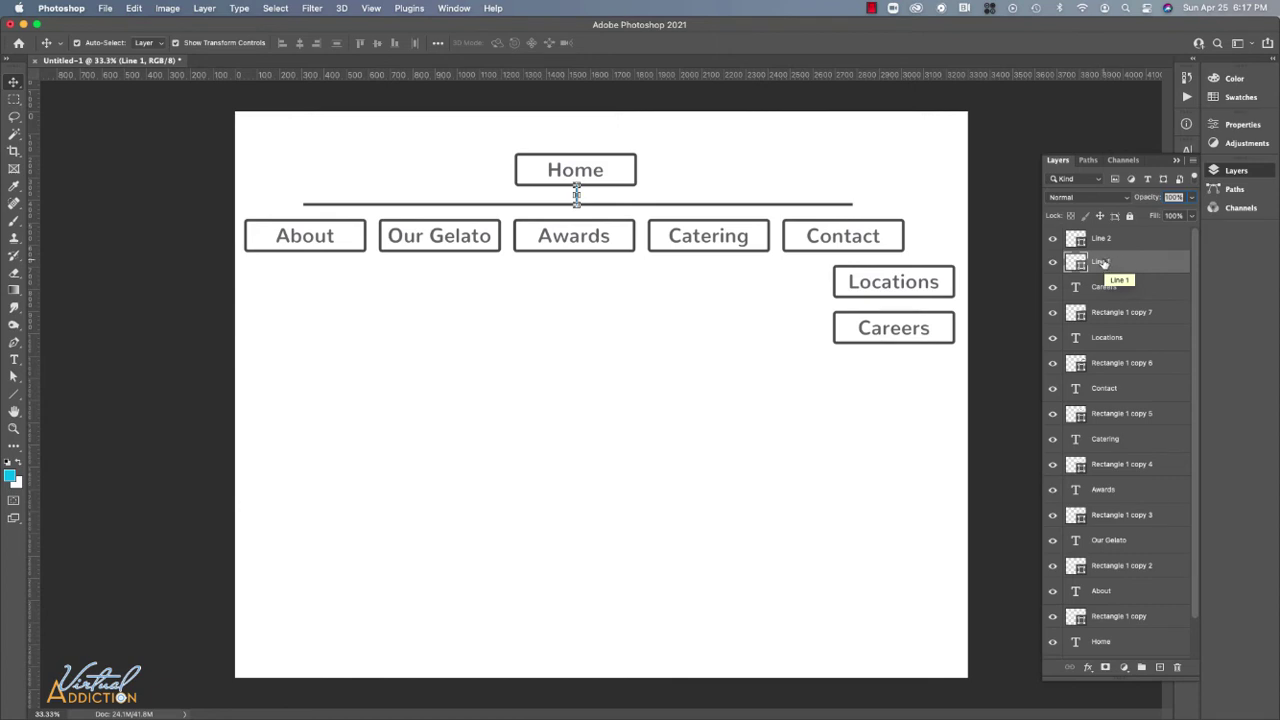
left_click_drag(1104, 263, 1160, 666)
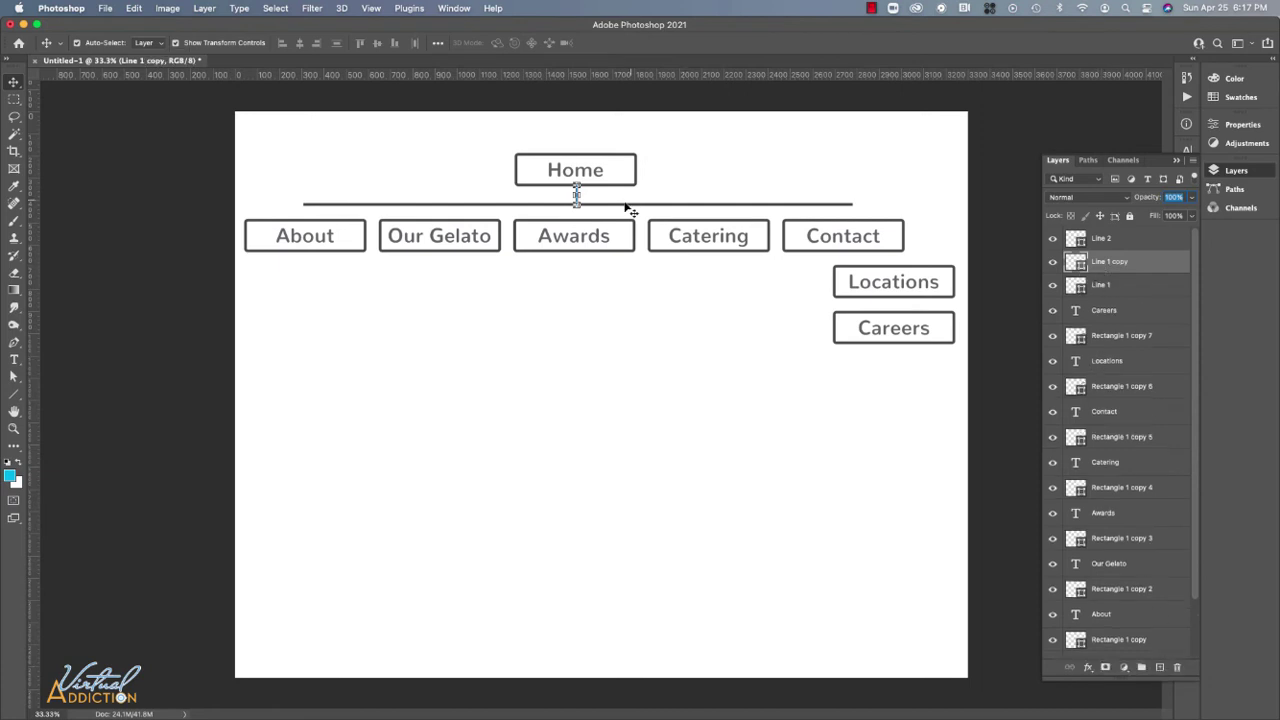
left_click_drag(580, 200, 852, 213)
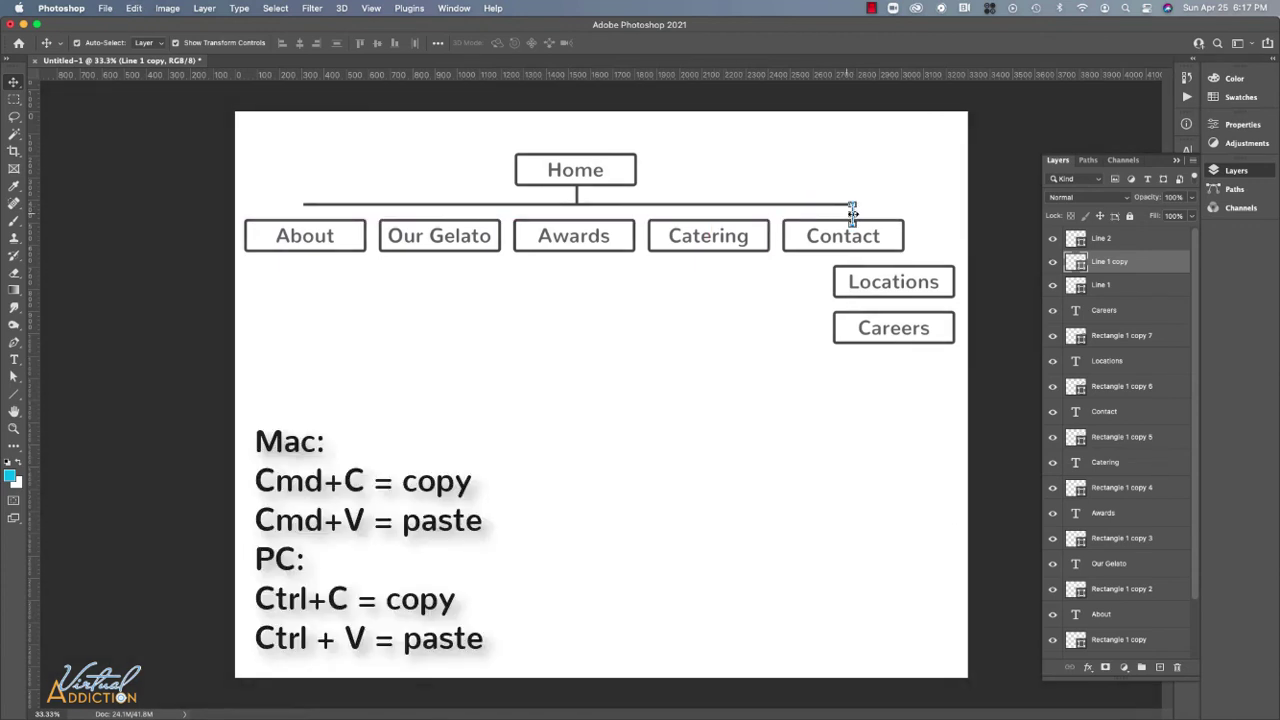
key("z")
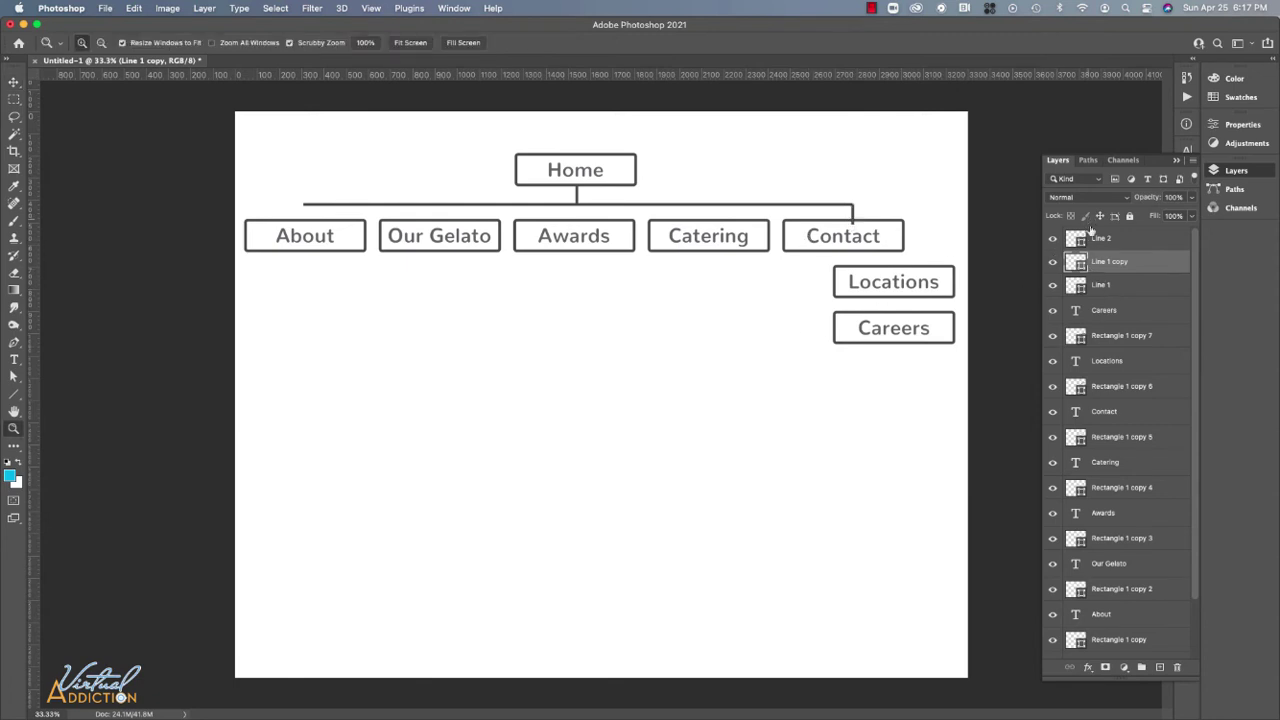
Zoom in and copy the connector to sit above Catering.
left_click_drag(818, 195, 863, 243)
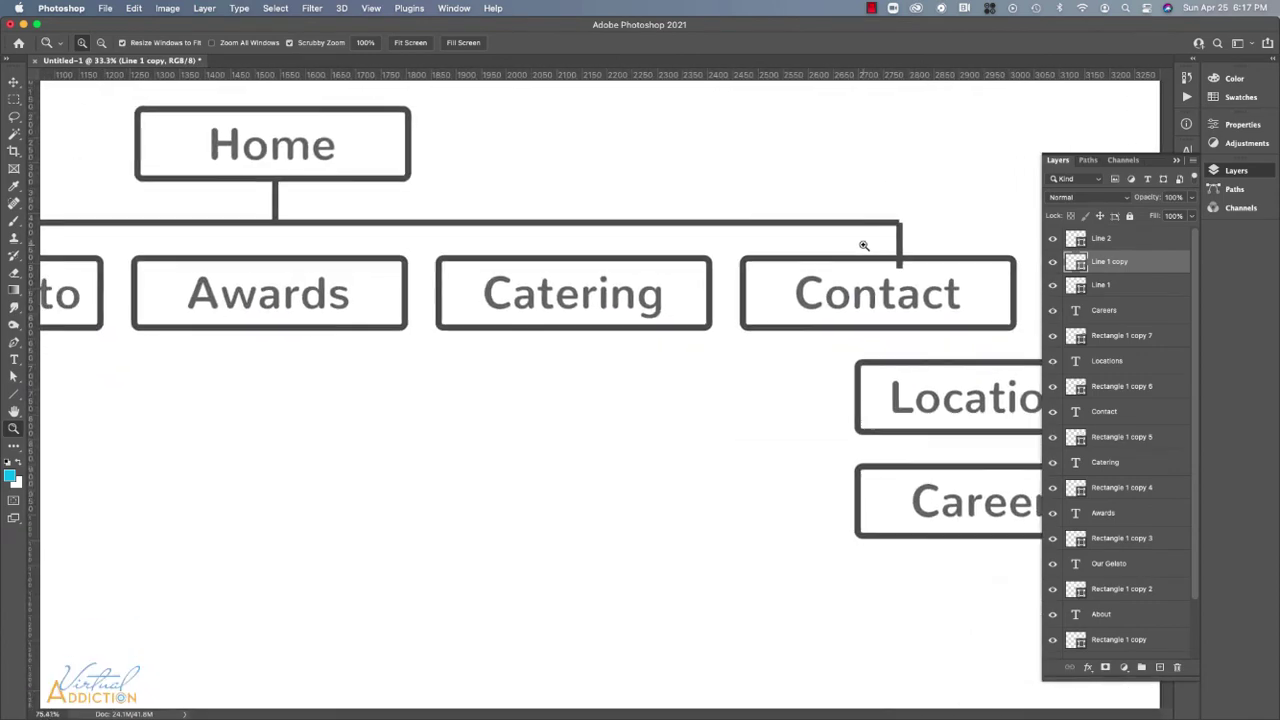
left_click(14, 82)
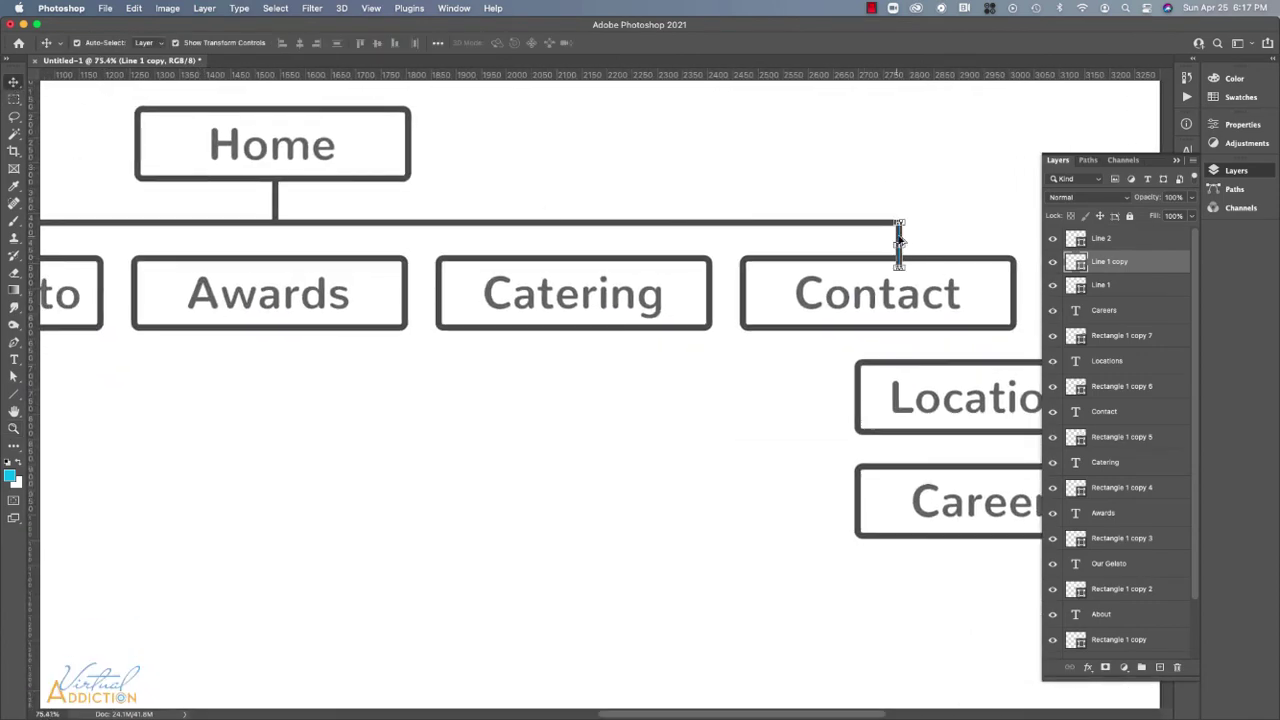
left_click_drag(900, 240, 279, 240)
Add connector copies above Our Gelato and About, redoing one misplaced copy.
scroll(330, 258, "left", 5)
scroll(330, 258, "left", 2)
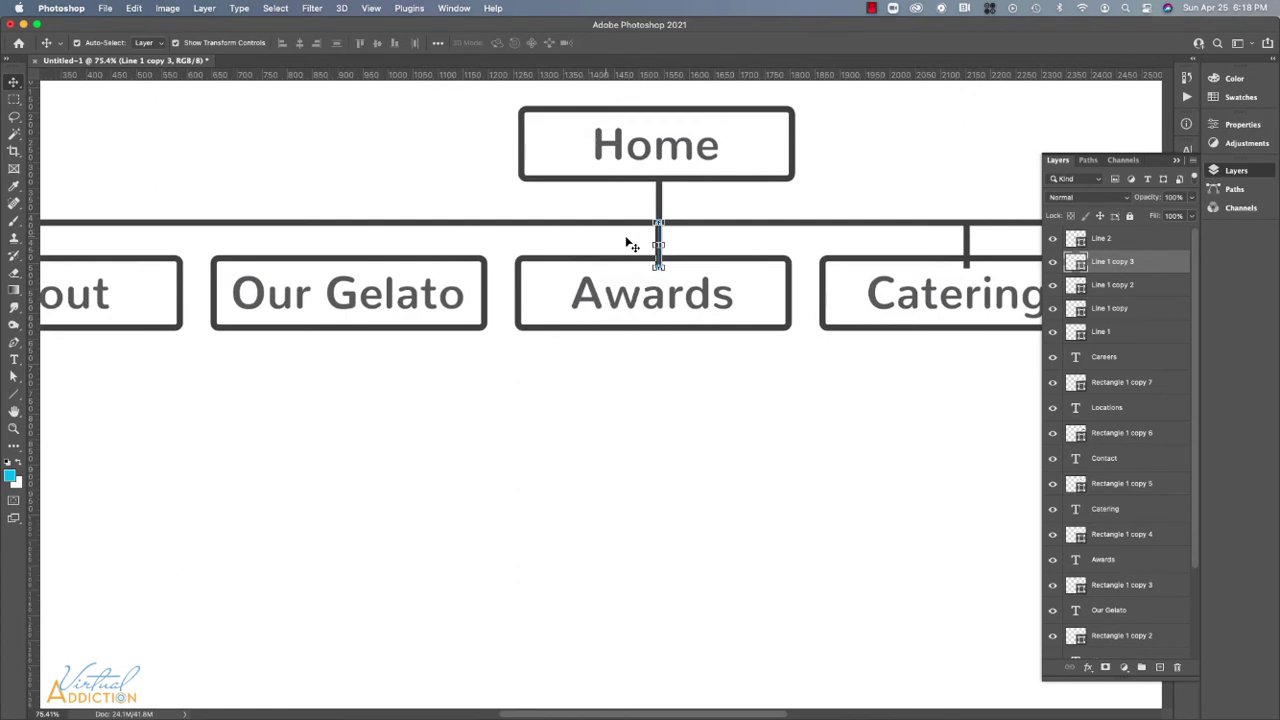
left_click_drag(660, 242, 344, 240)
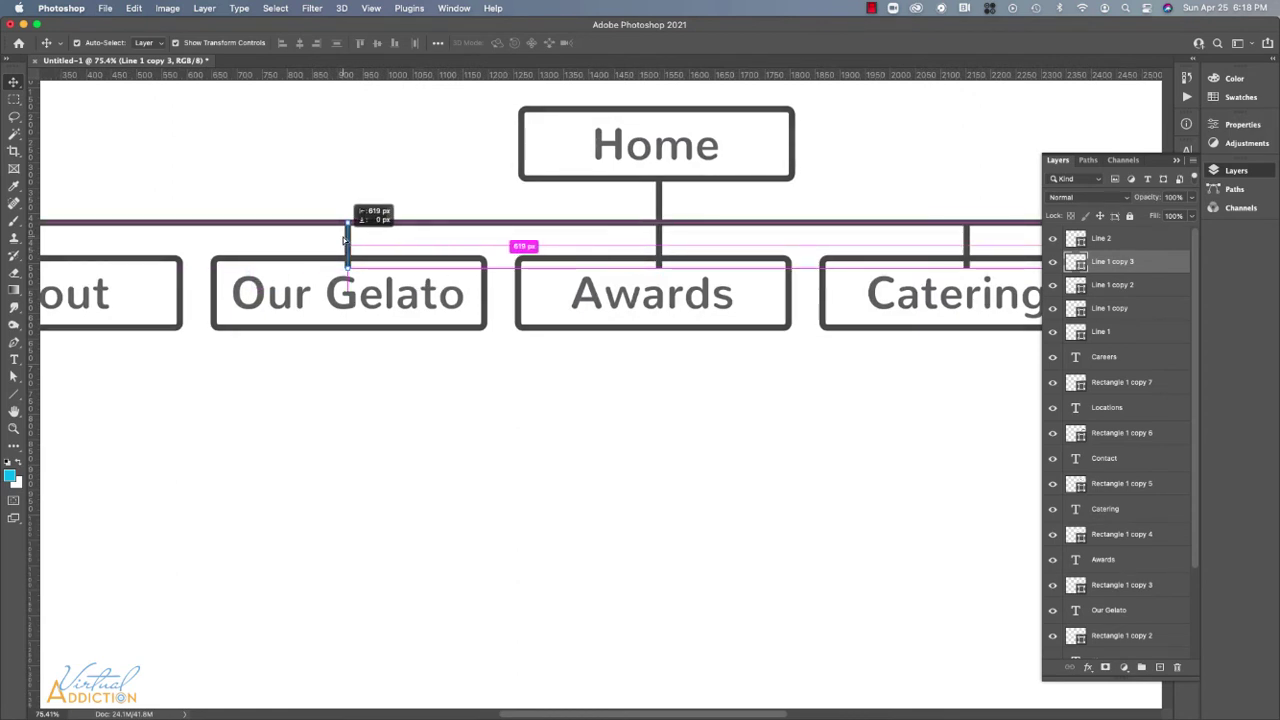
key("Escape")
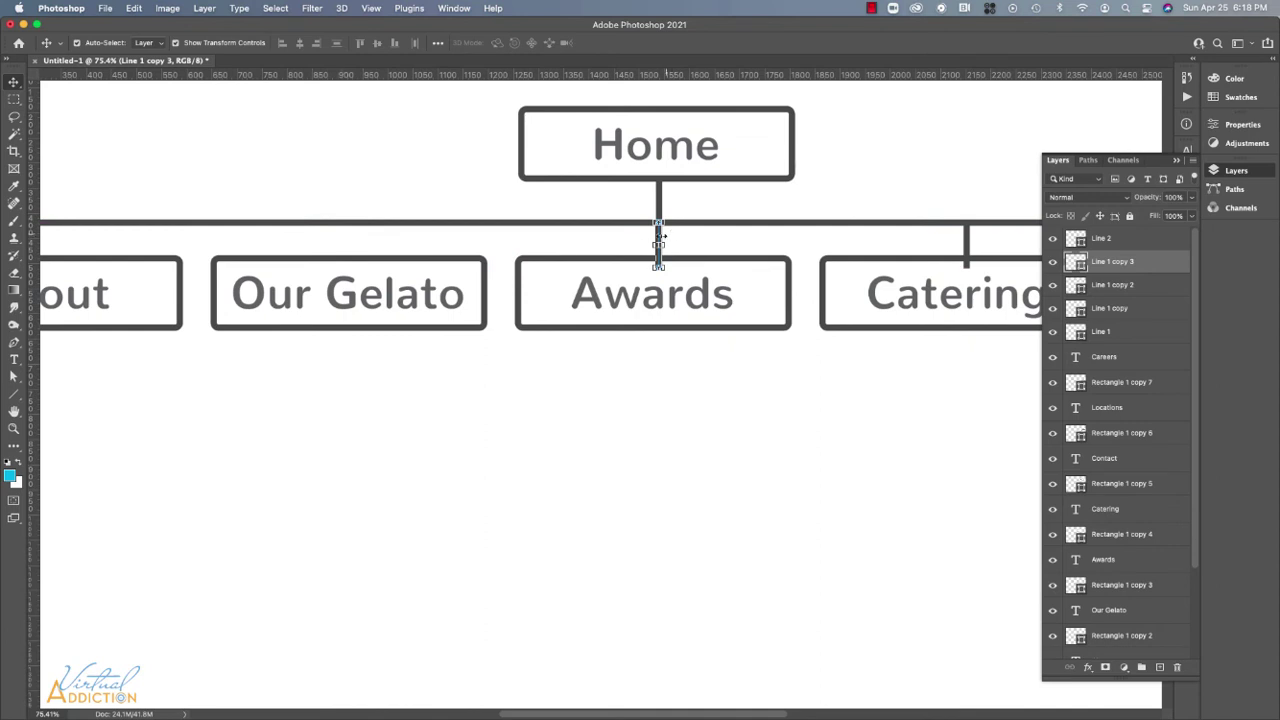
left_click_drag(660, 242, 347, 234)
scroll(349, 234, "left", 5)
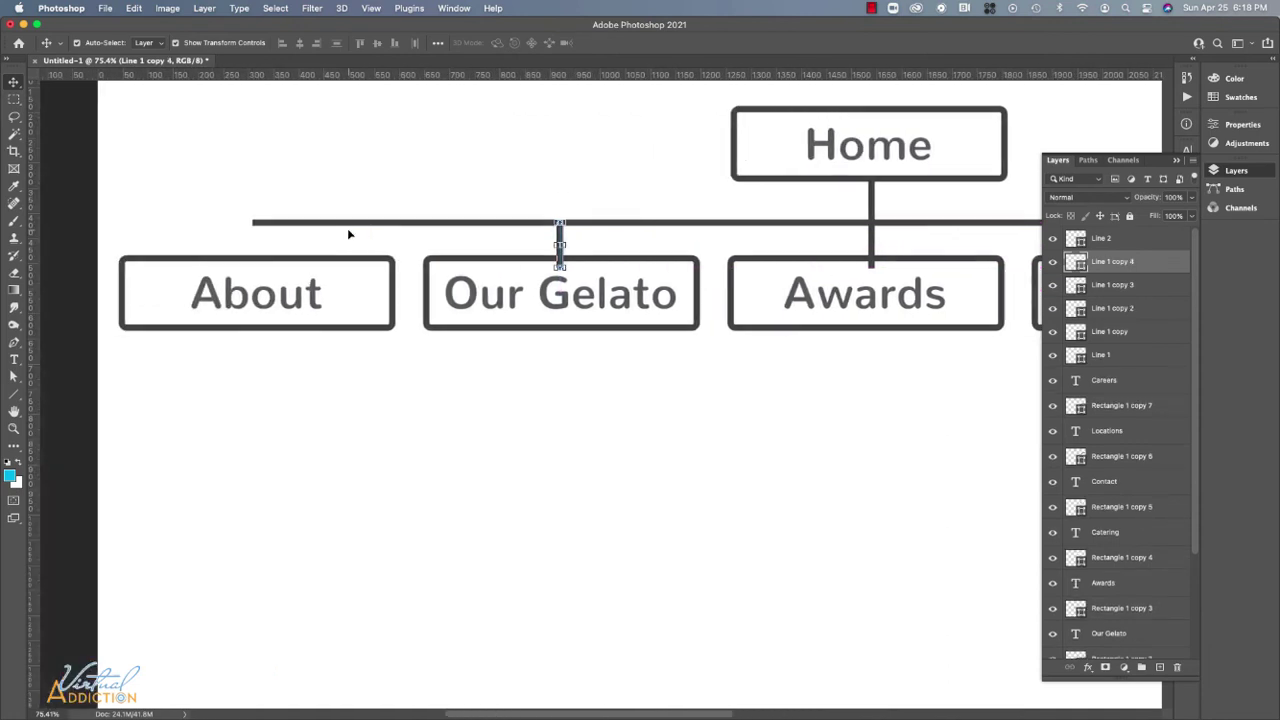
left_click_drag(560, 242, 252, 232)
scroll(550, 397, "right", 20)
scroll(551, 398, "right", 5)
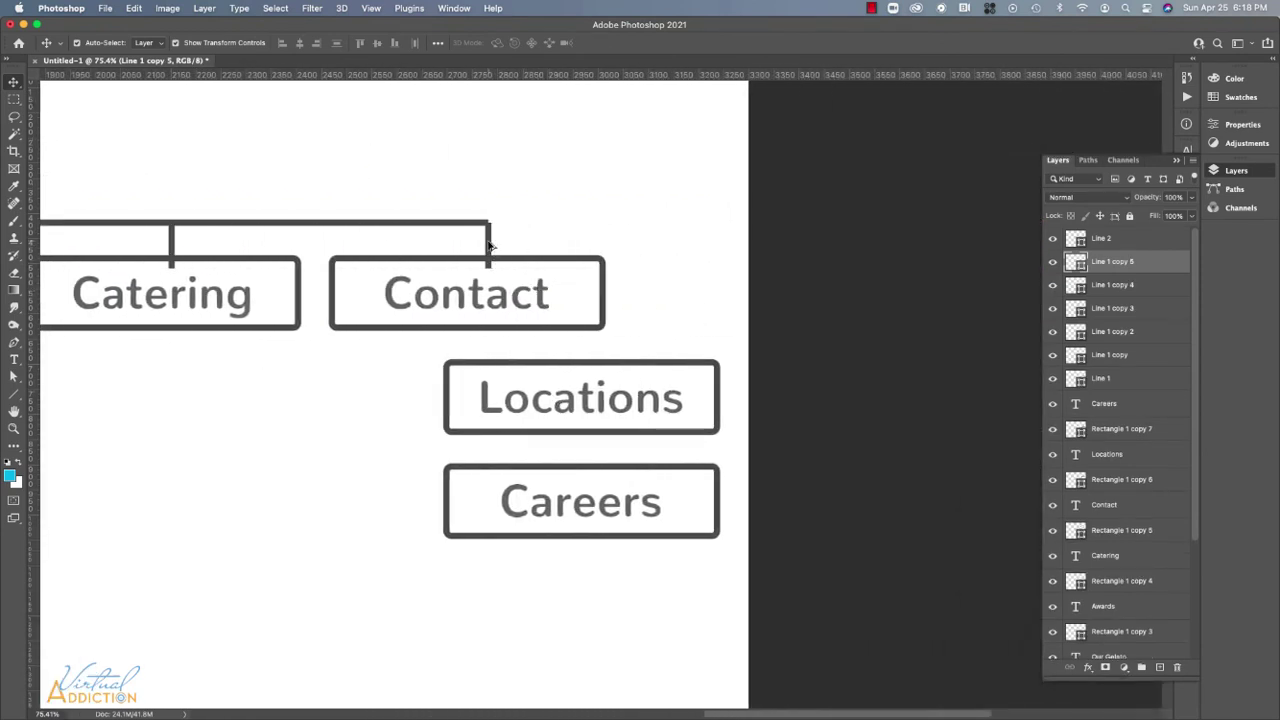
Stretch a connector copy down below Contact and draw horizontal branches to Locations and Careers.
left_click_drag(499, 267, 404, 500)
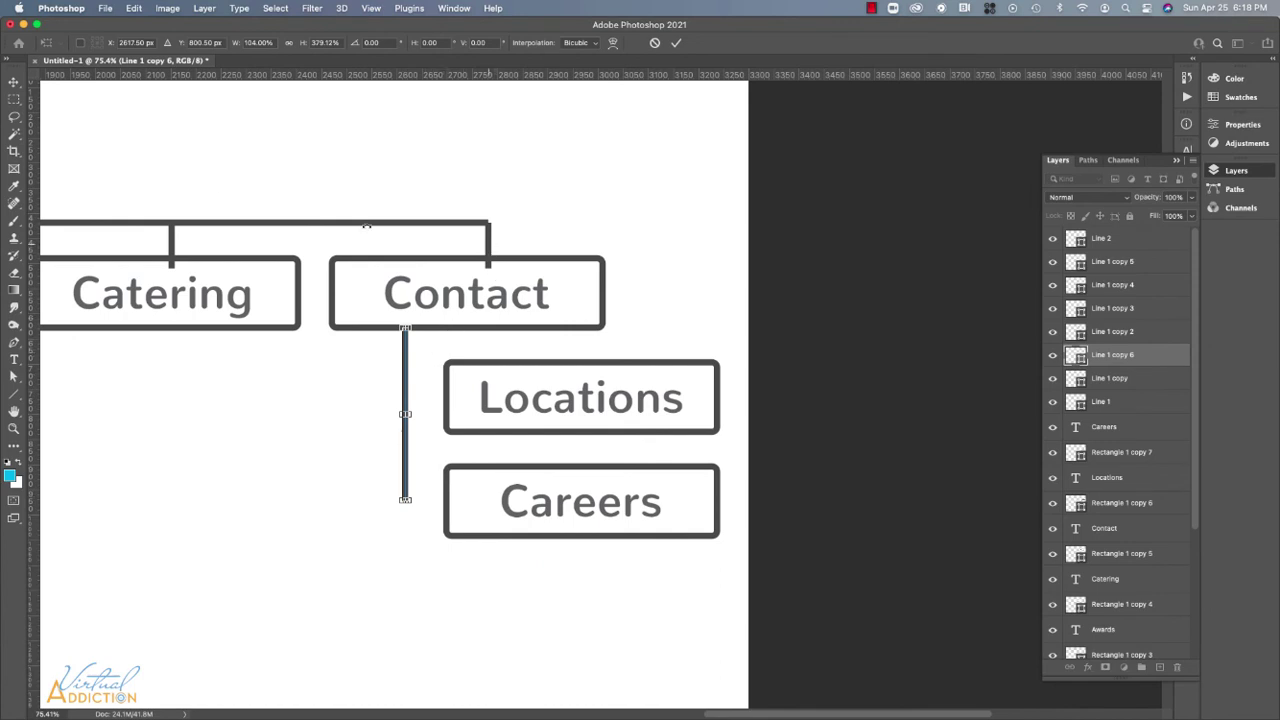
left_click(14, 393)
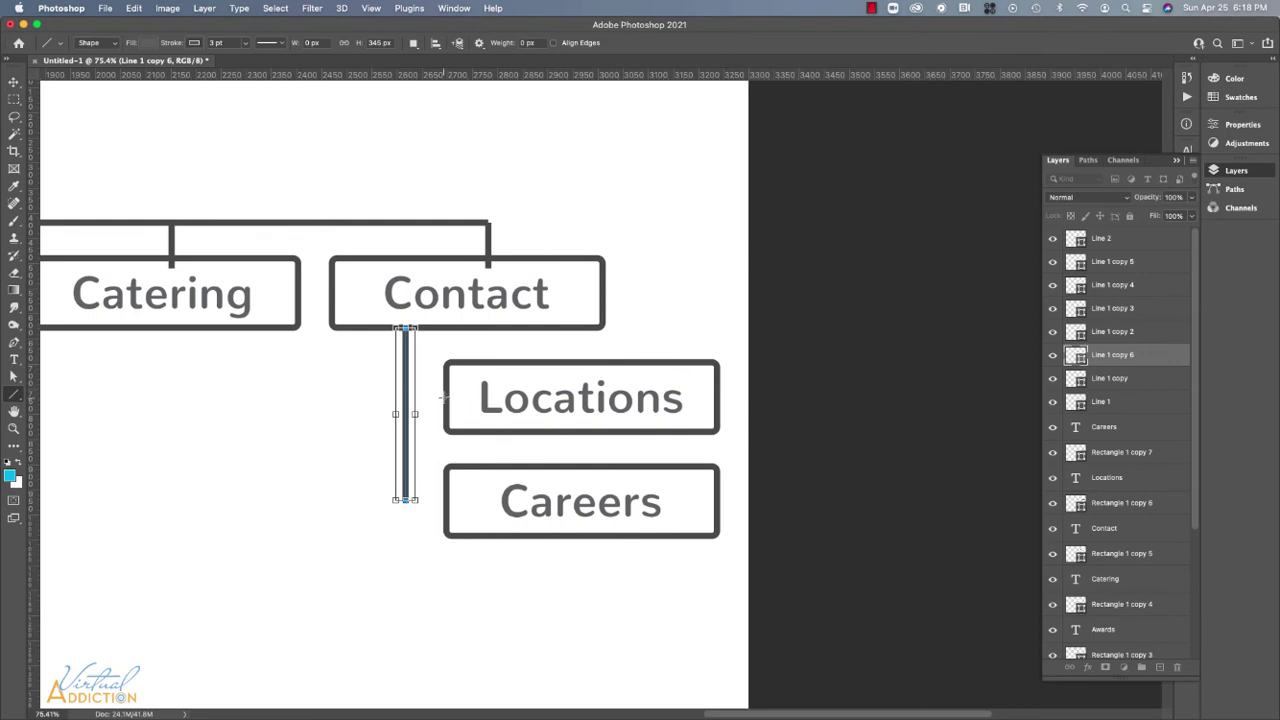
left_click_drag(442, 398, 405, 397)
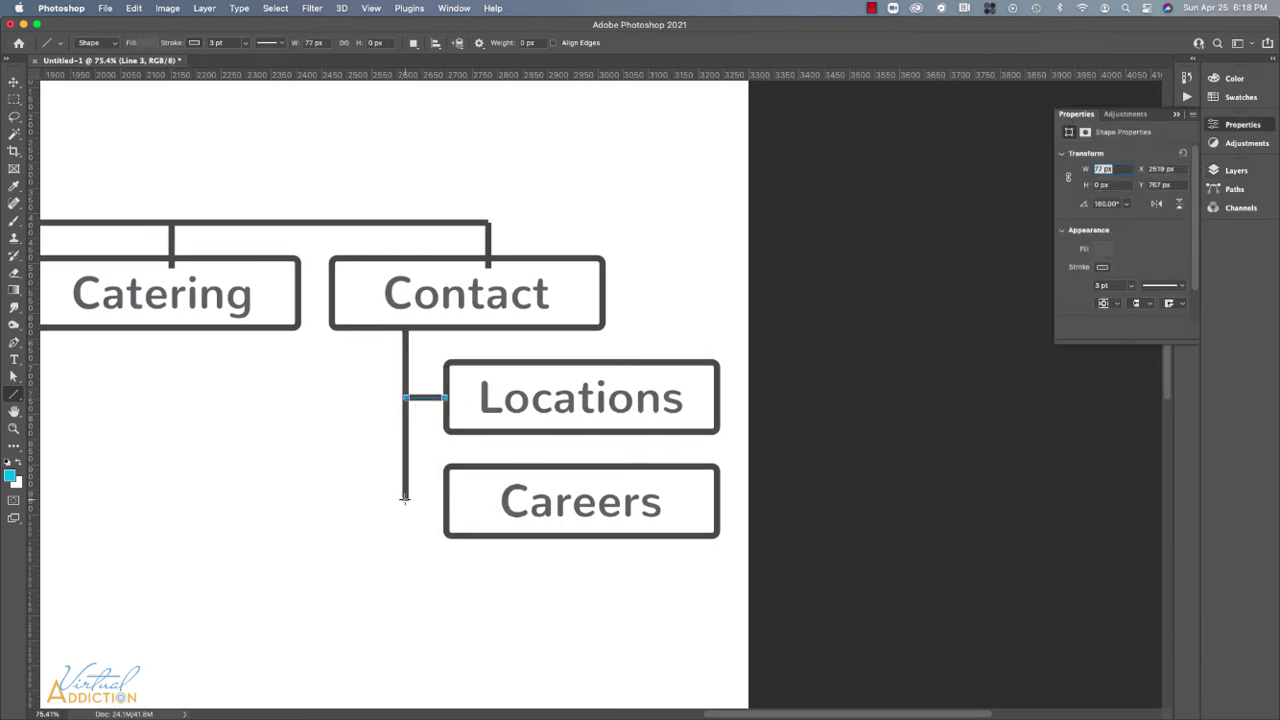
left_click_drag(405, 498, 446, 499)
Select all the Line layers from Line 1 to Line 2 and move them just above Background.
left_click(1237, 171)
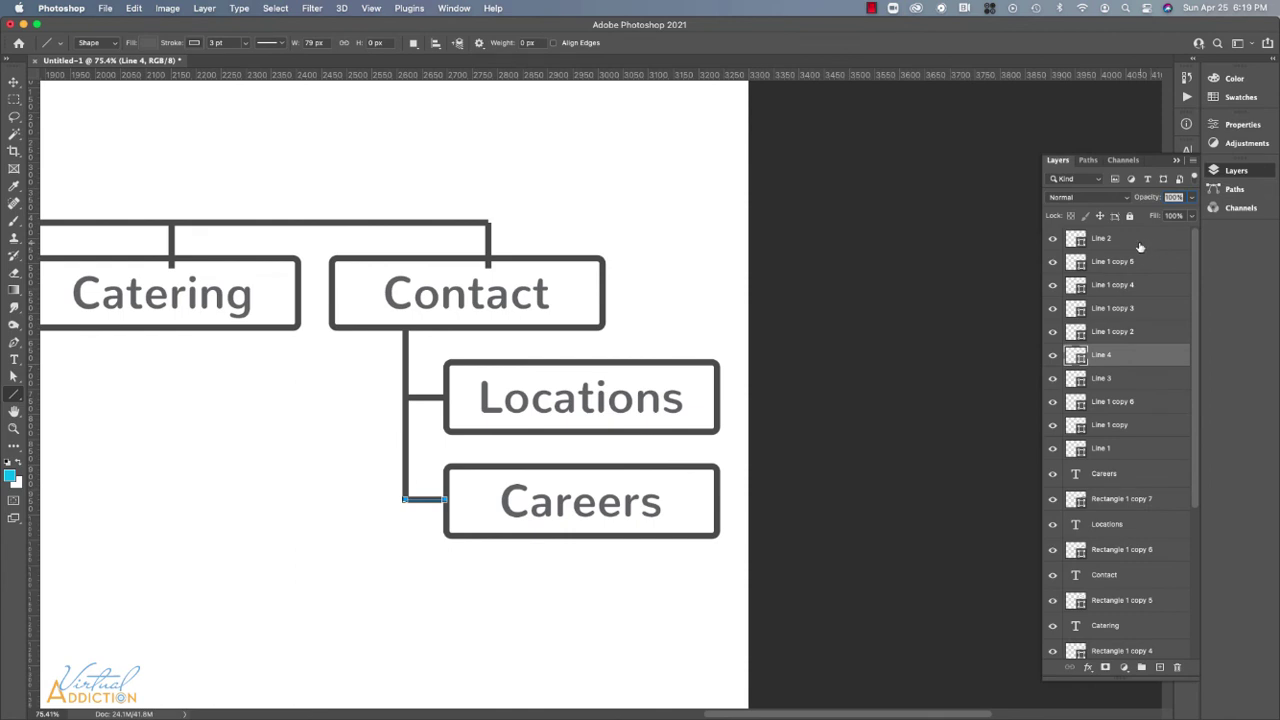
left_click(1118, 452)
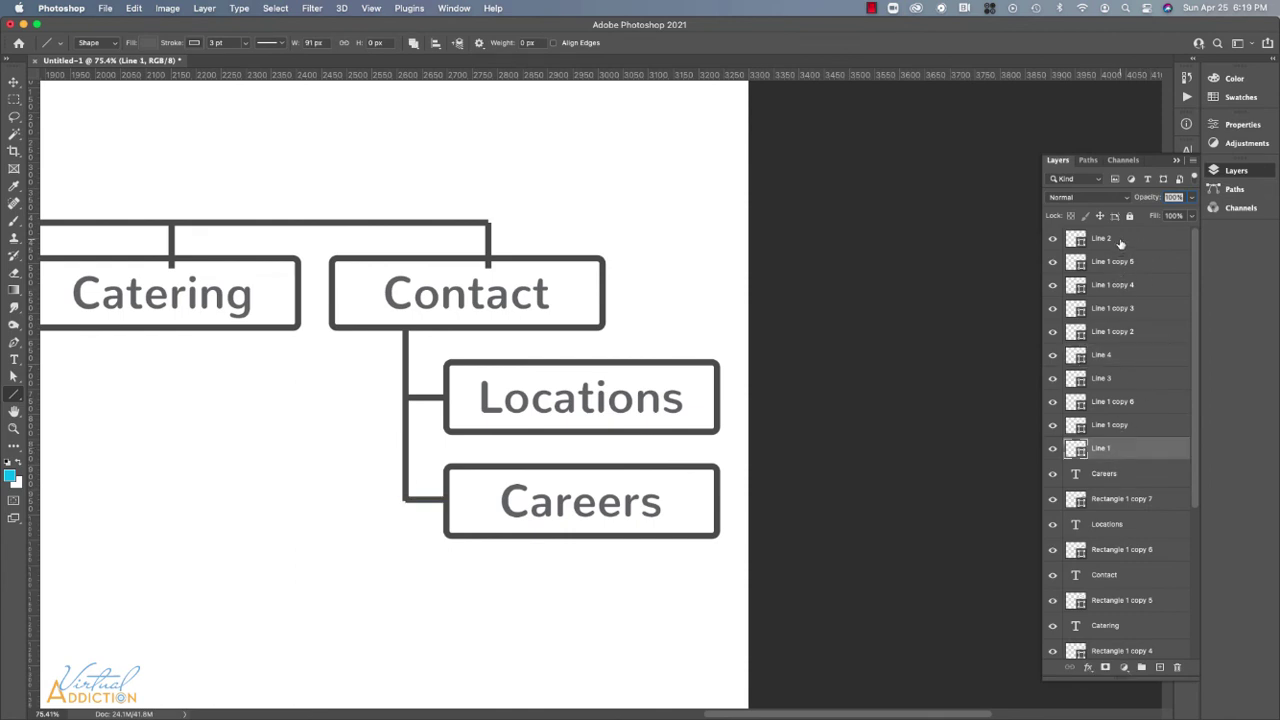
left_click(1122, 242, "shift")
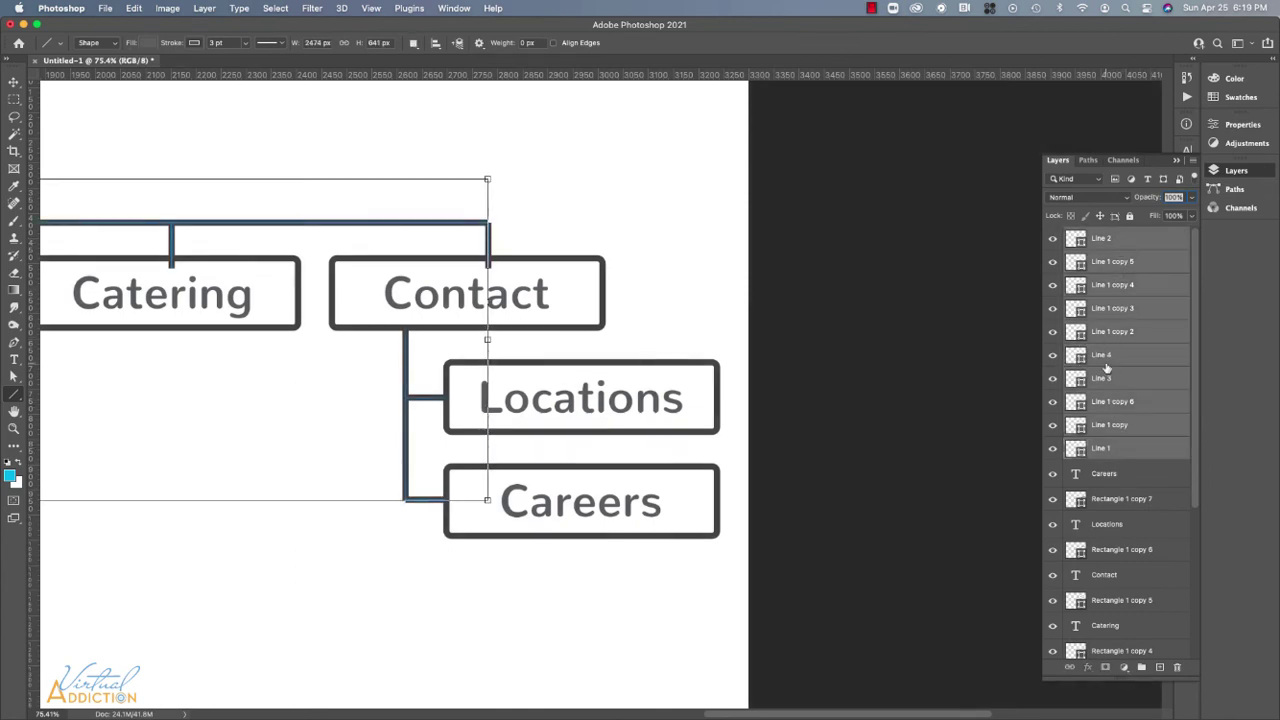
left_click_drag(1122, 240, 1121, 632)
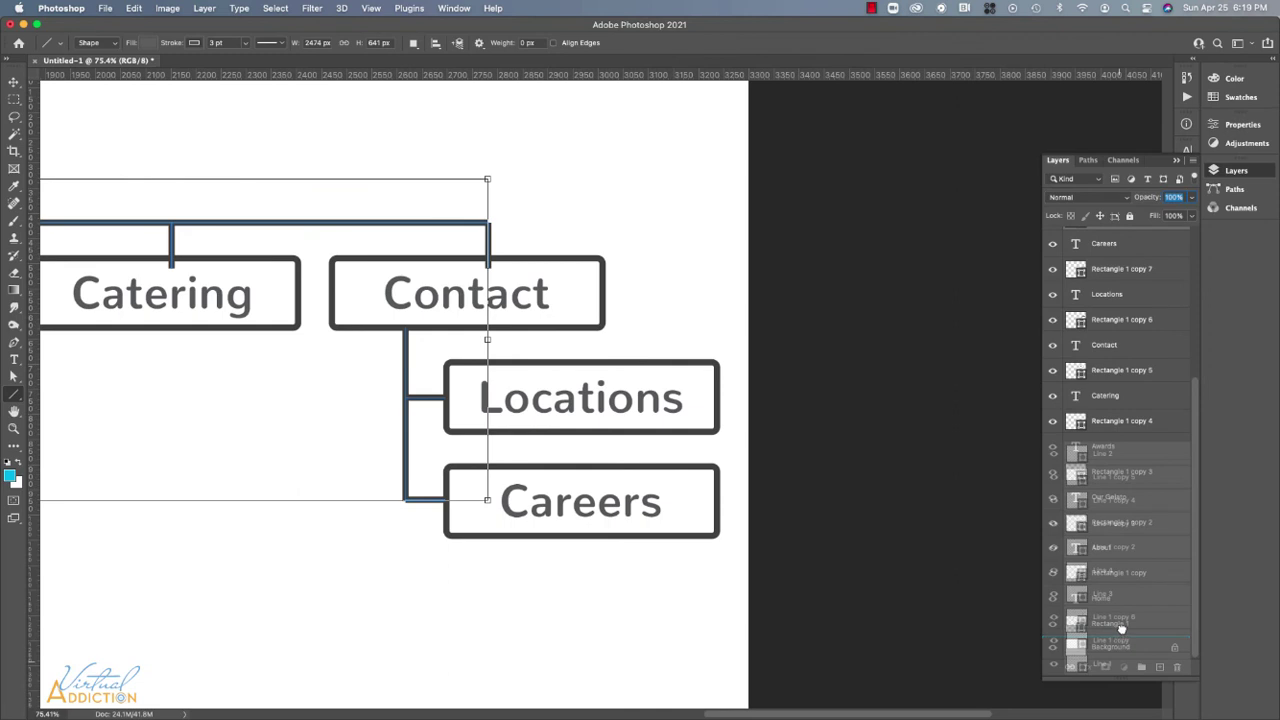
left_click_drag(1121, 628, 1122, 646)
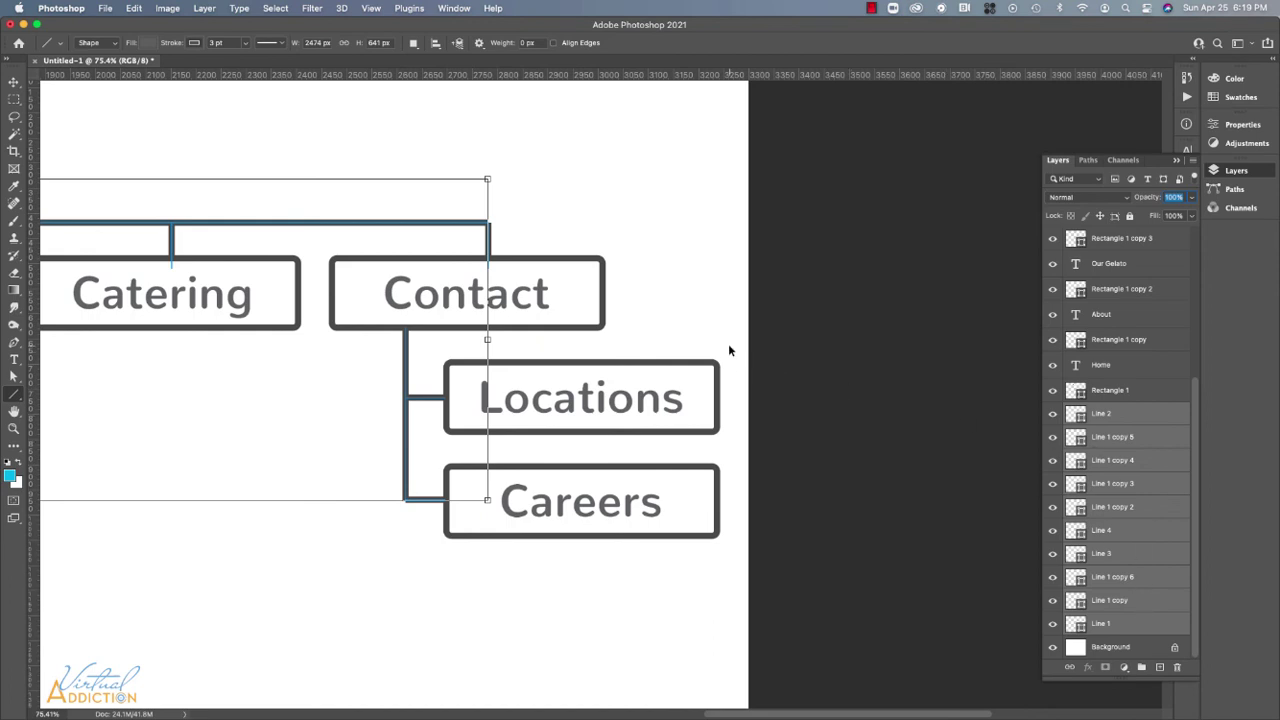
key("super+0")
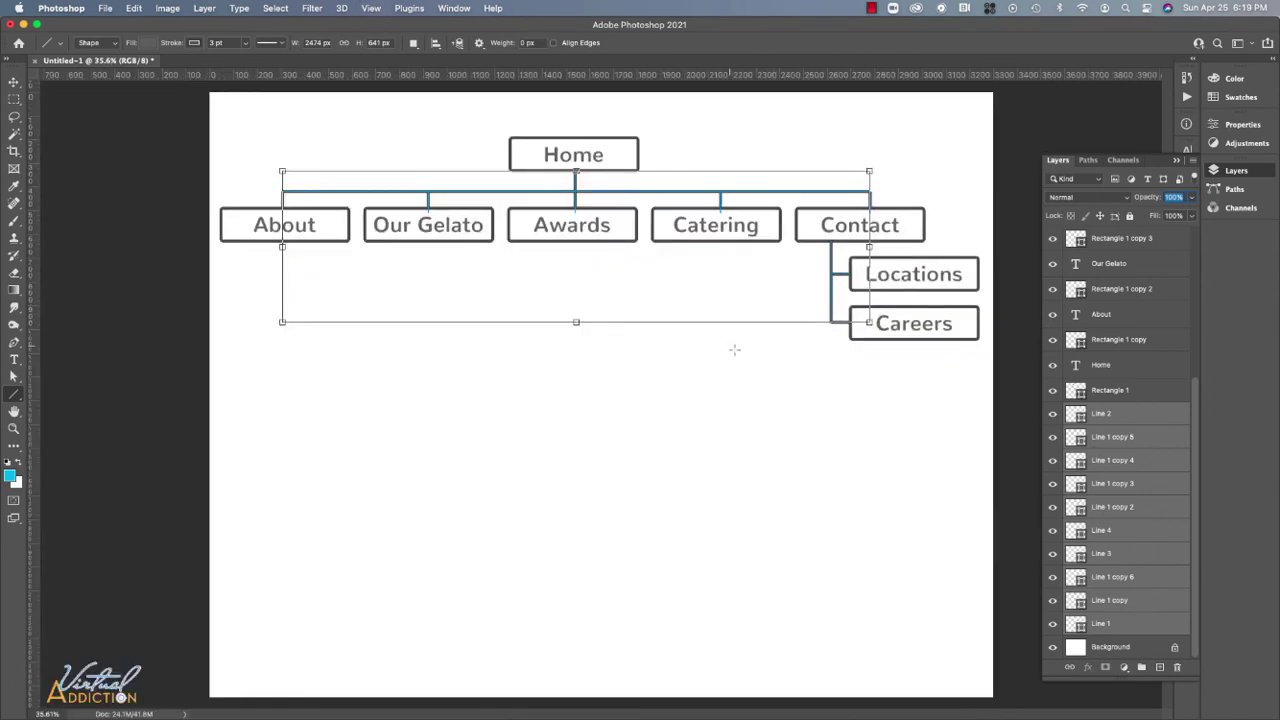
left_click(14, 99)
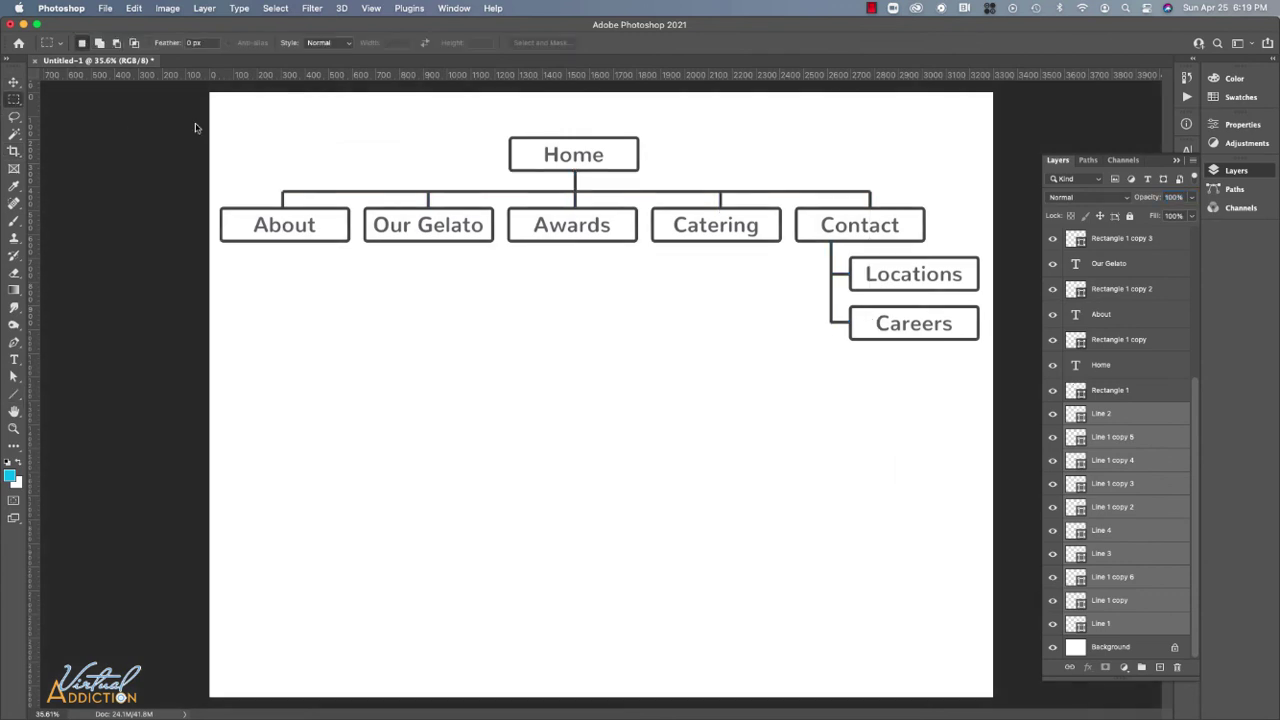